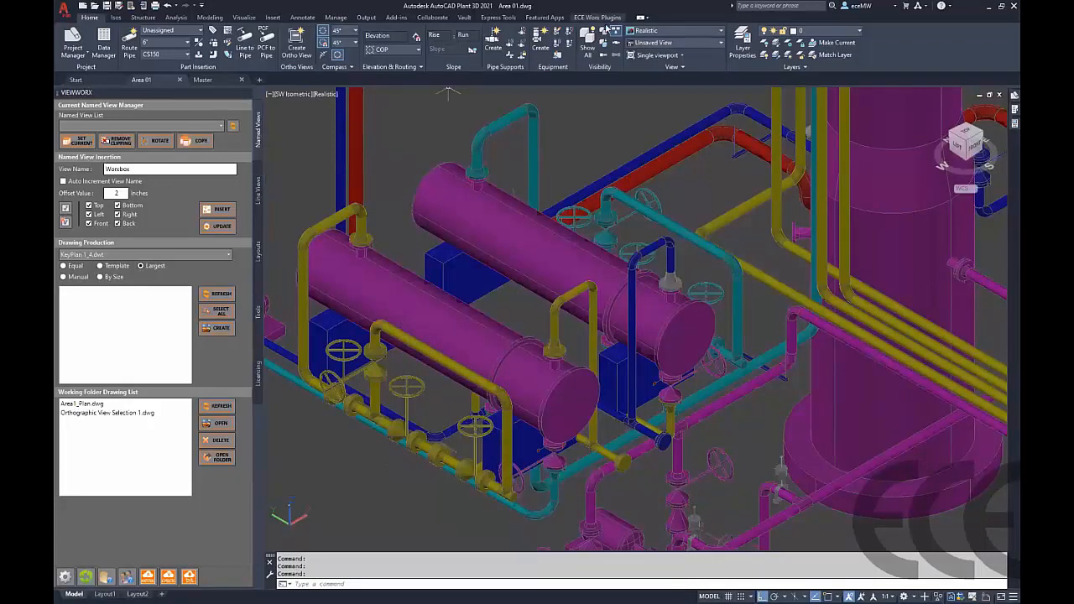
Open the ECE Worx plugins, name the new view E-1001 and keep only the Right view direction enabled
left_click(598, 17)
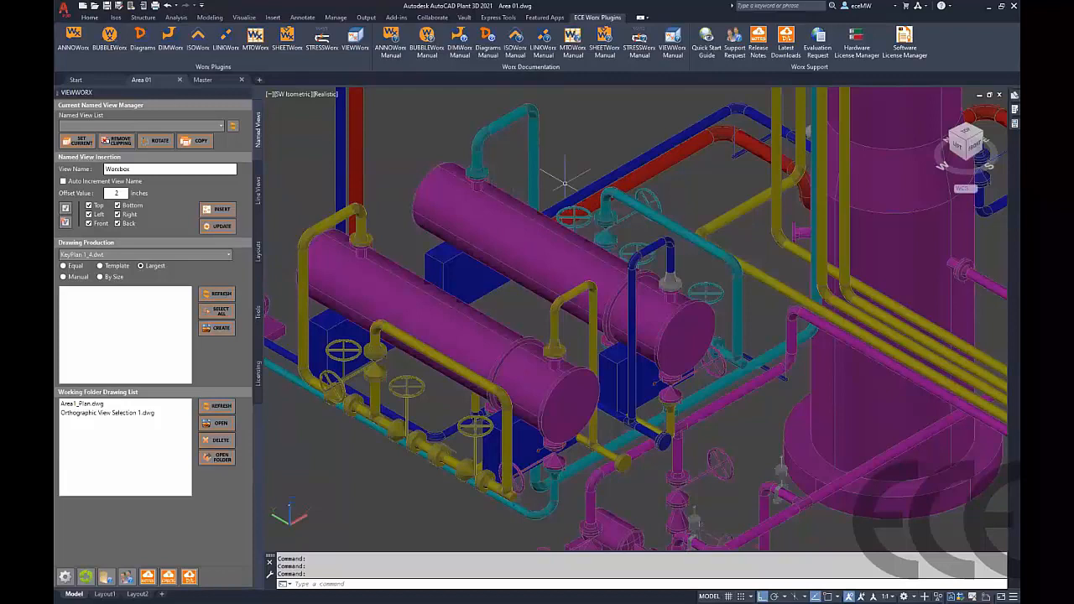
double_click(144, 170)
double_click(145, 169)
type("E-1001")
mouse_move(611, 245)
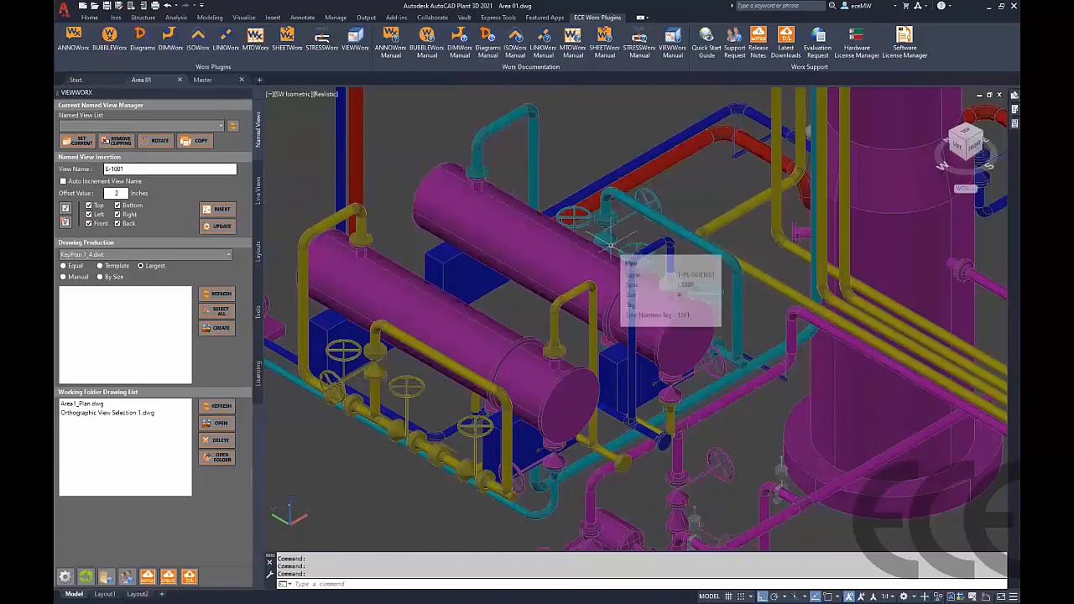
left_click(89, 214)
left_click(89, 223)
left_click(117, 223)
left_click(118, 214)
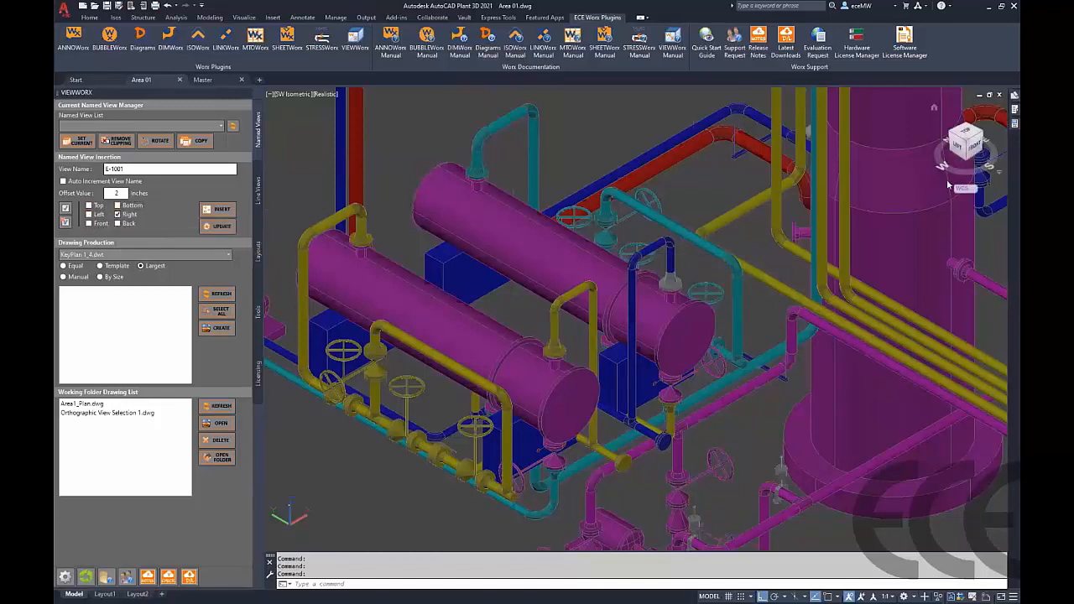
Insert a WorxBox around the upper heat exchanger and its attached piping components
mouse_move(954, 186)
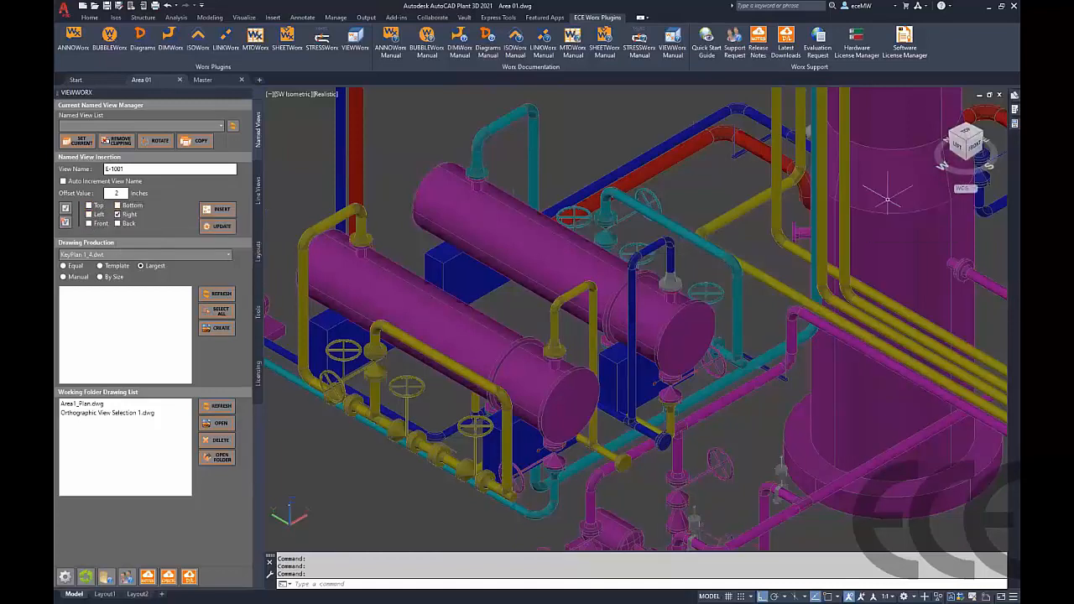
mouse_move(860, 202)
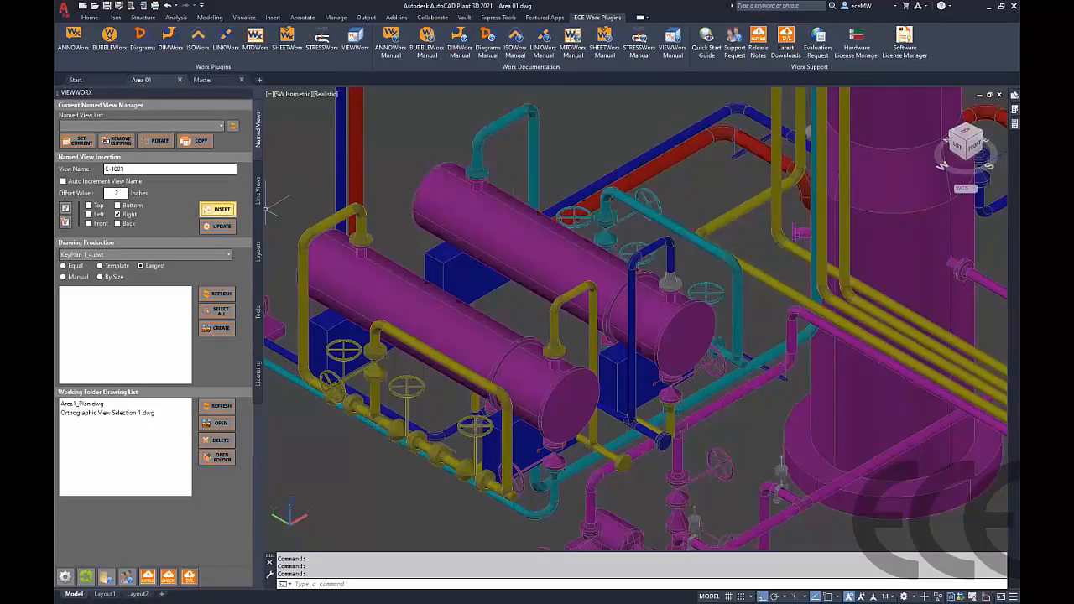
left_click(218, 209)
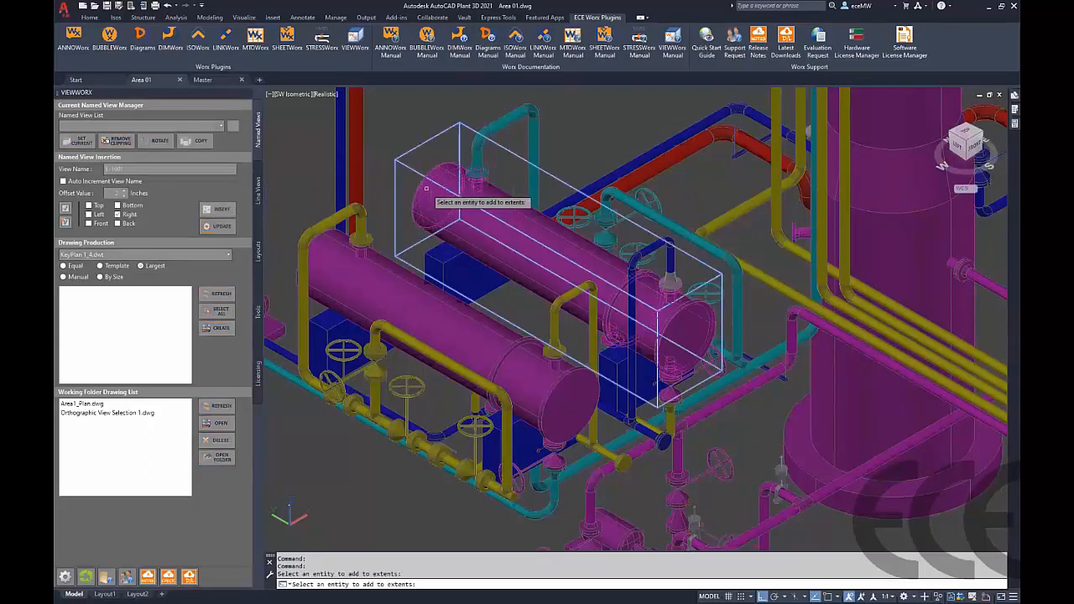
left_click(431, 255)
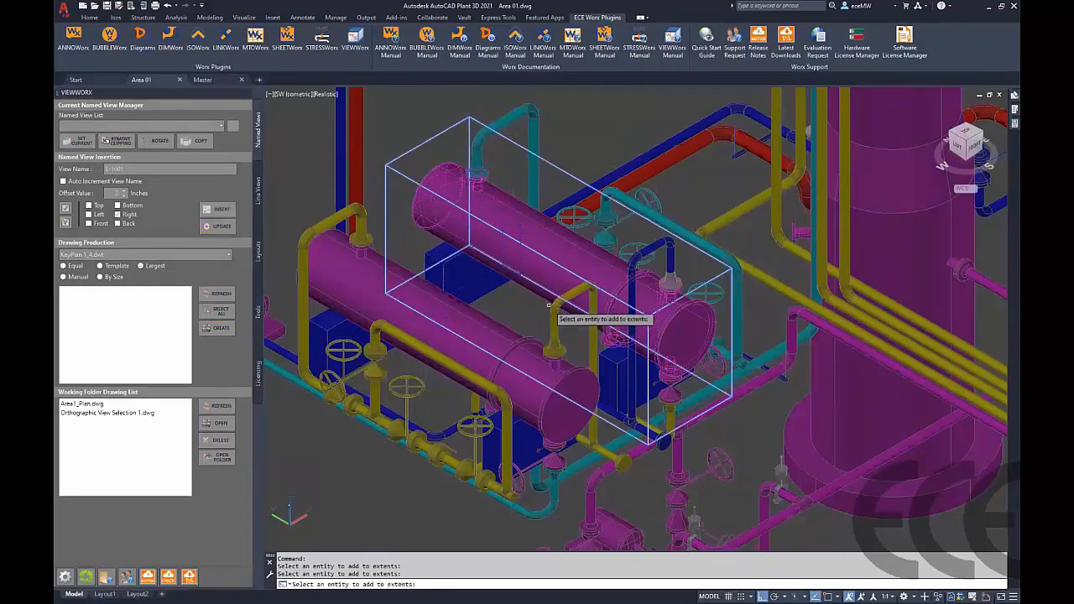
left_click(653, 258)
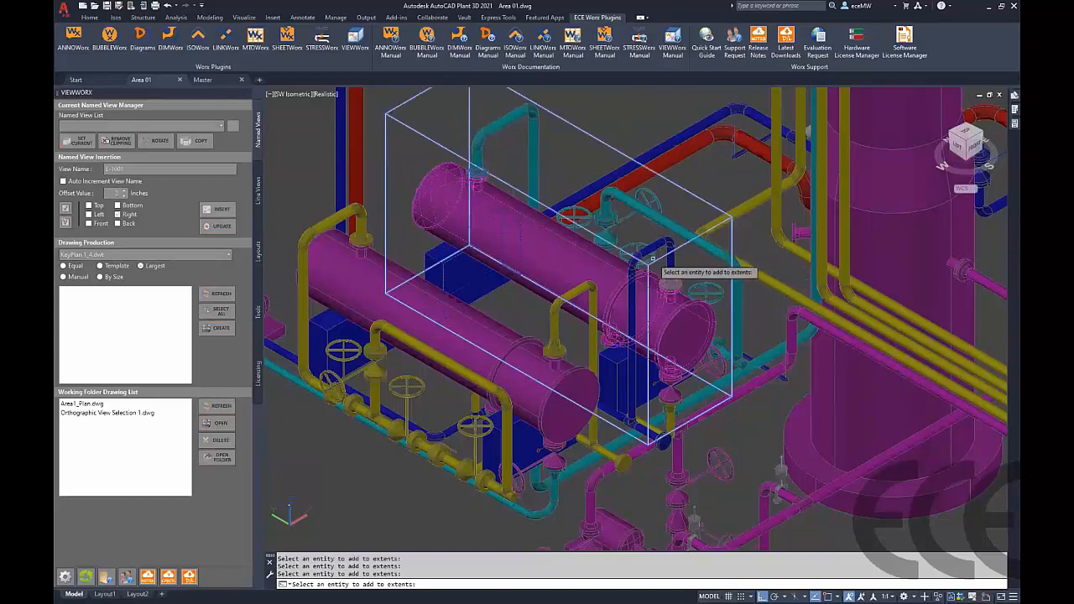
left_click(649, 256)
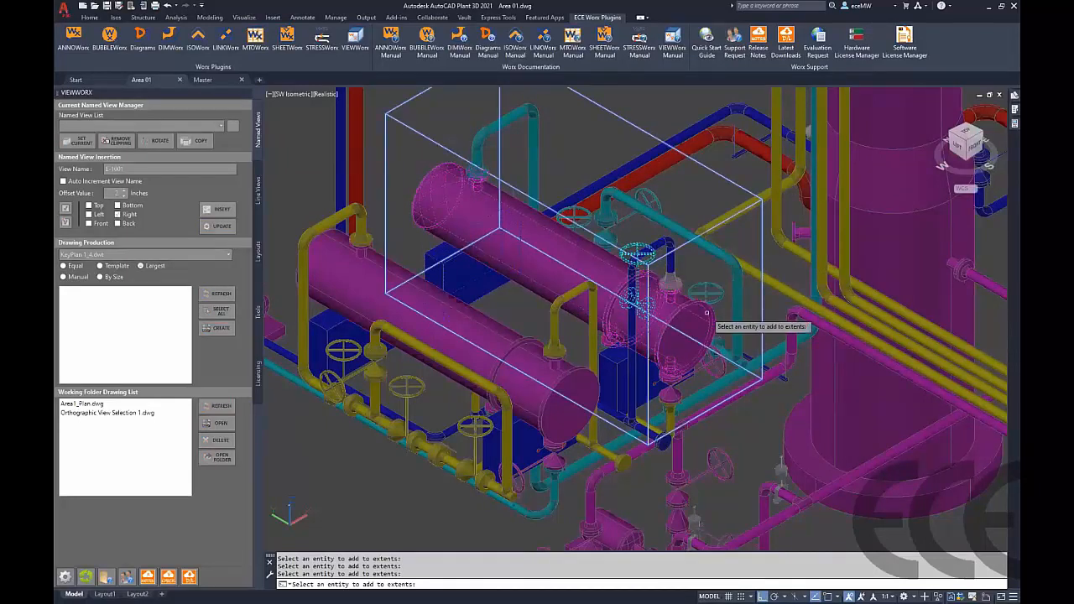
key("Return")
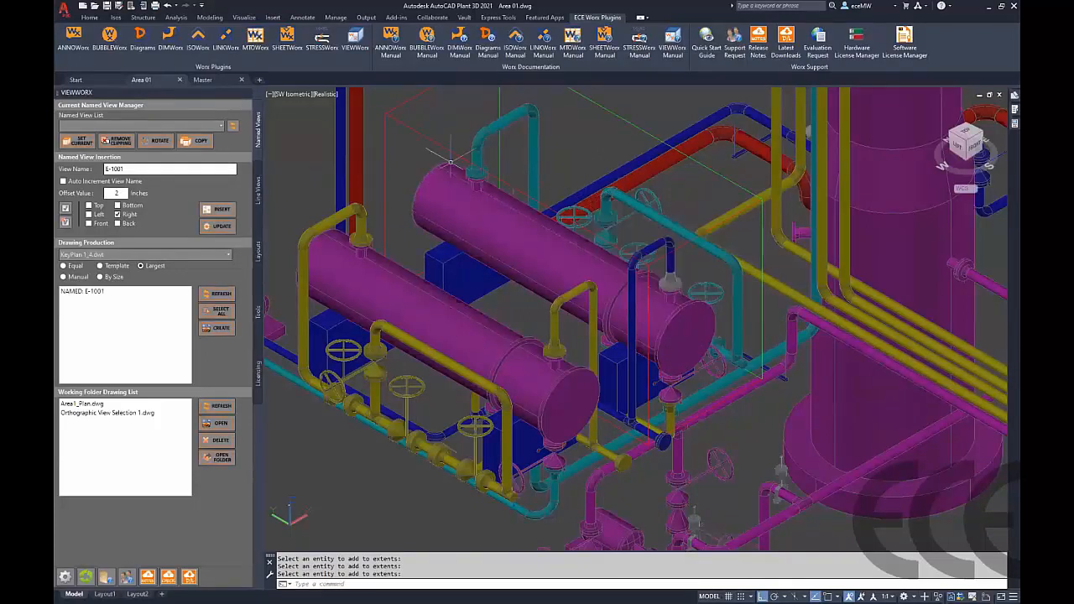
left_click(423, 135)
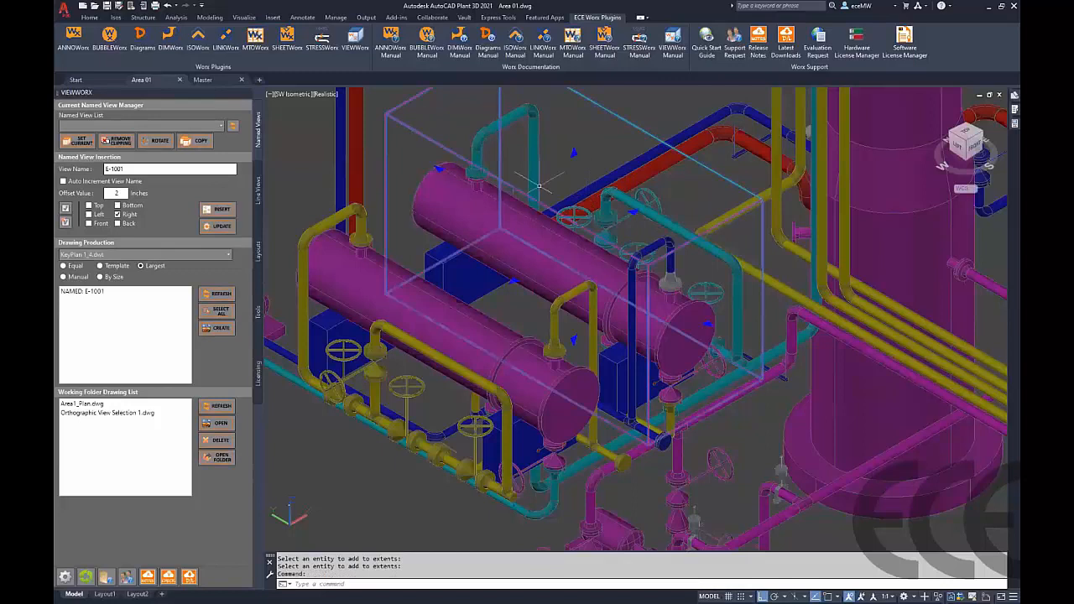
left_click(574, 153)
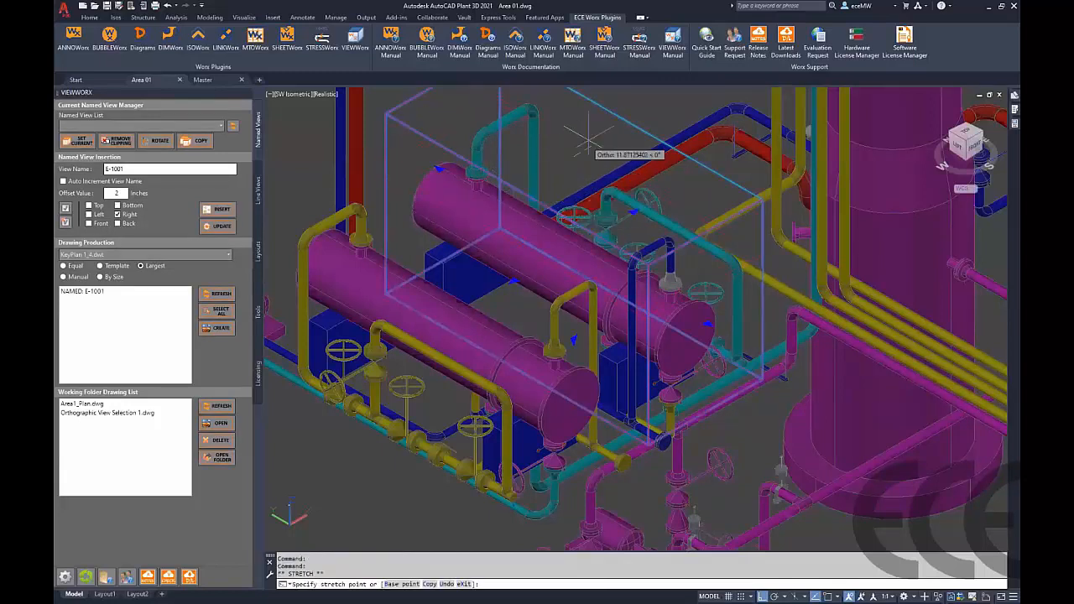
key("Escape")
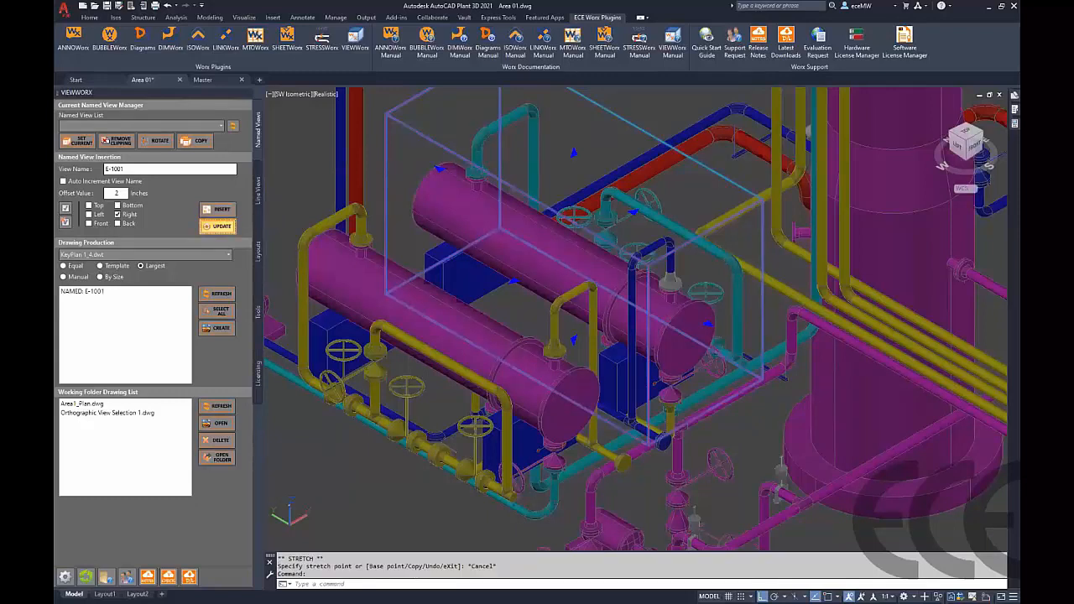
Update the E-1001 WorxBox, keeping Right View as its only direction
left_click(217, 227)
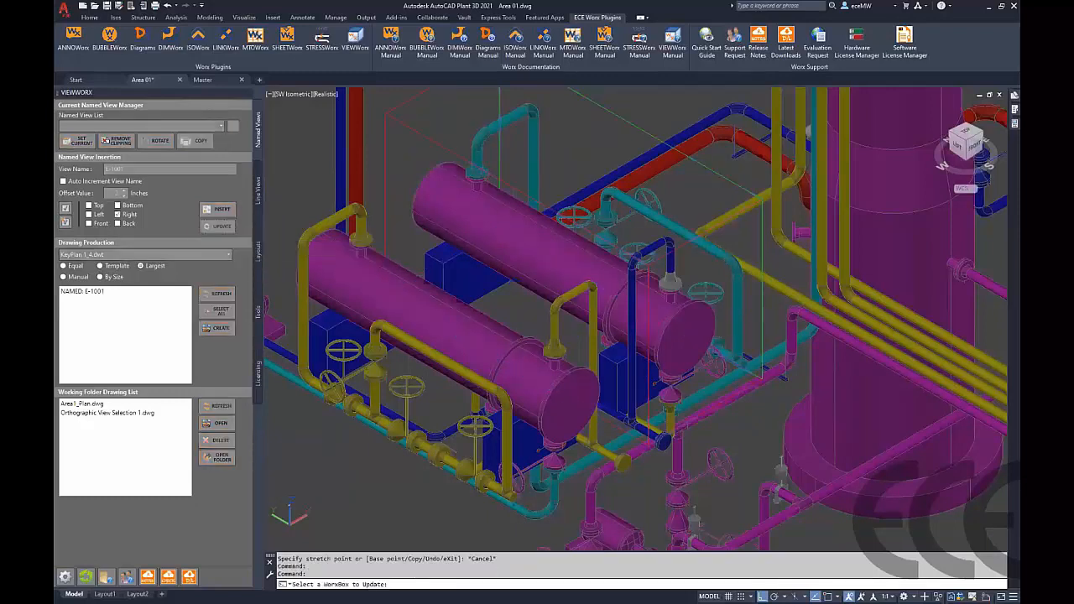
left_click(388, 119)
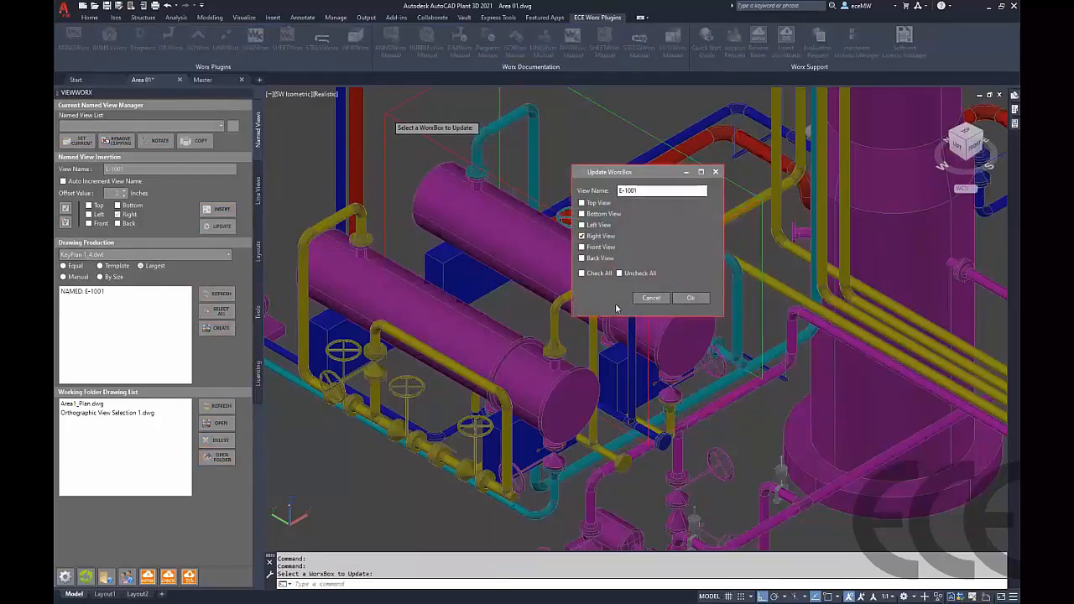
left_click(699, 298)
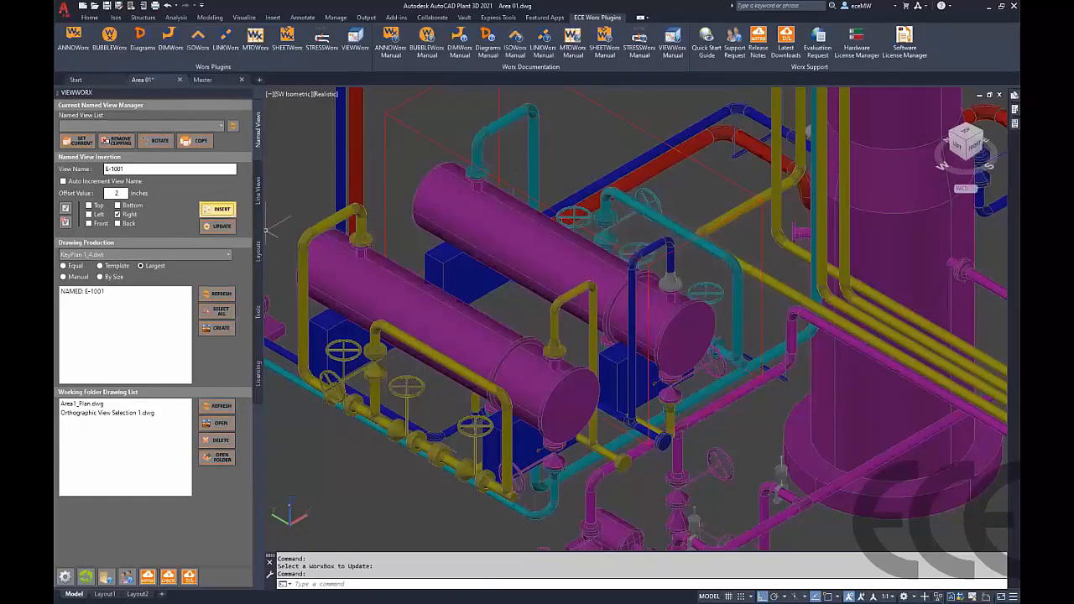
Try to insert another WorxBox around the lower exchanger while the view name is still E-1001
left_click(217, 209)
left_click(321, 260)
left_click(311, 324)
left_click(419, 395)
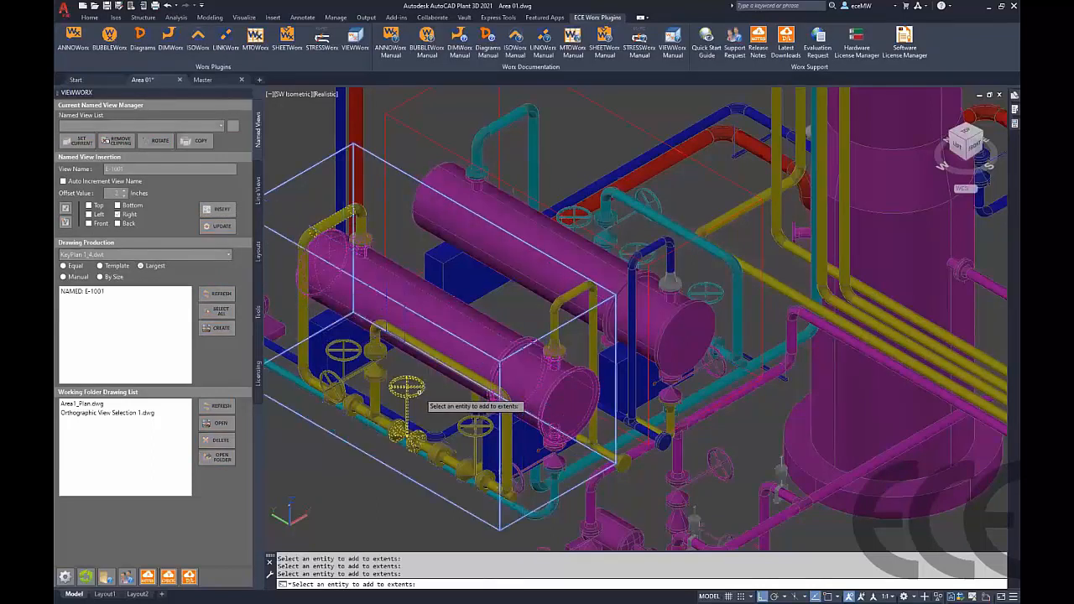
key("Return")
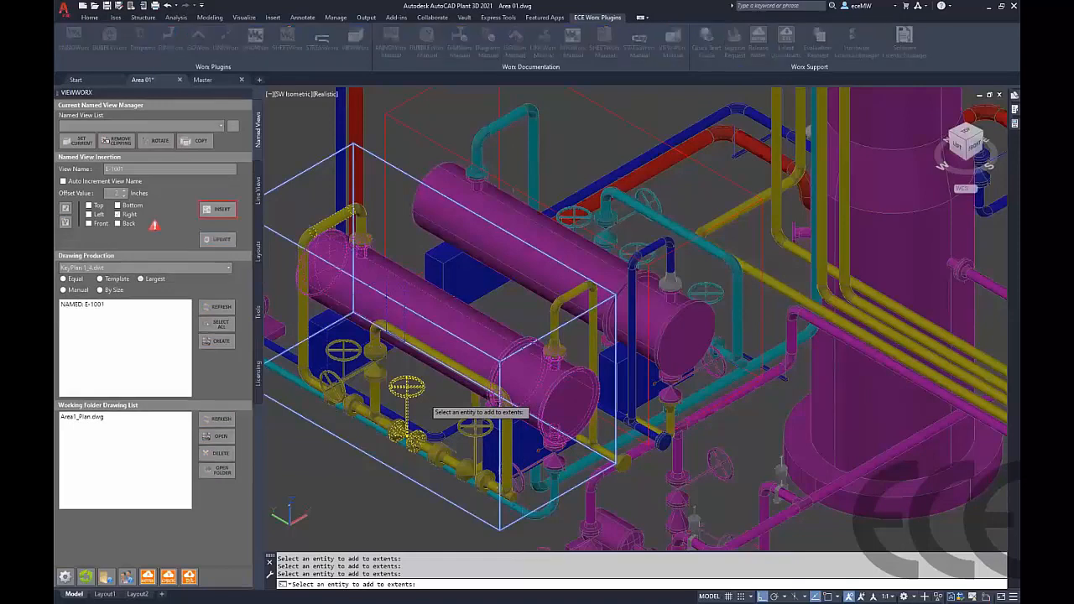
left_click(590, 328)
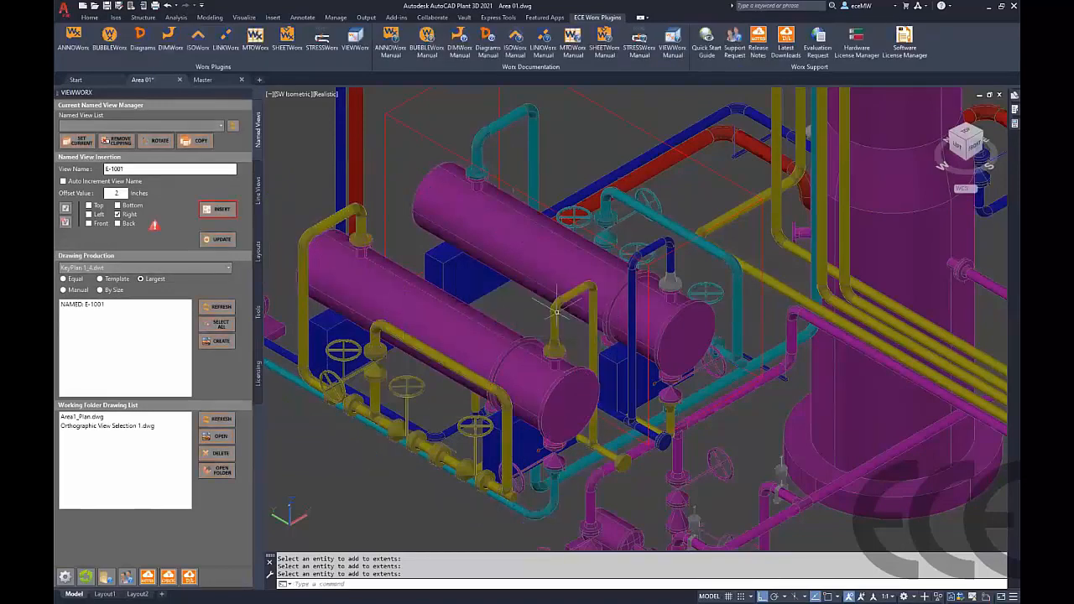
Rename the view E-1002 and switch the view direction from Right to Left
left_click(118, 224)
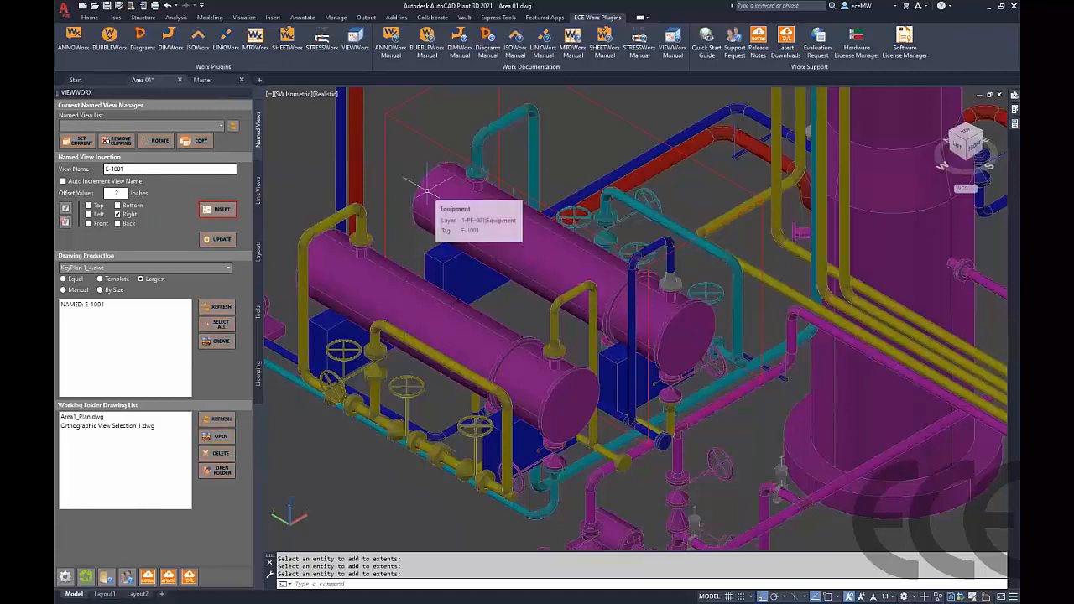
left_click(124, 168)
type("2")
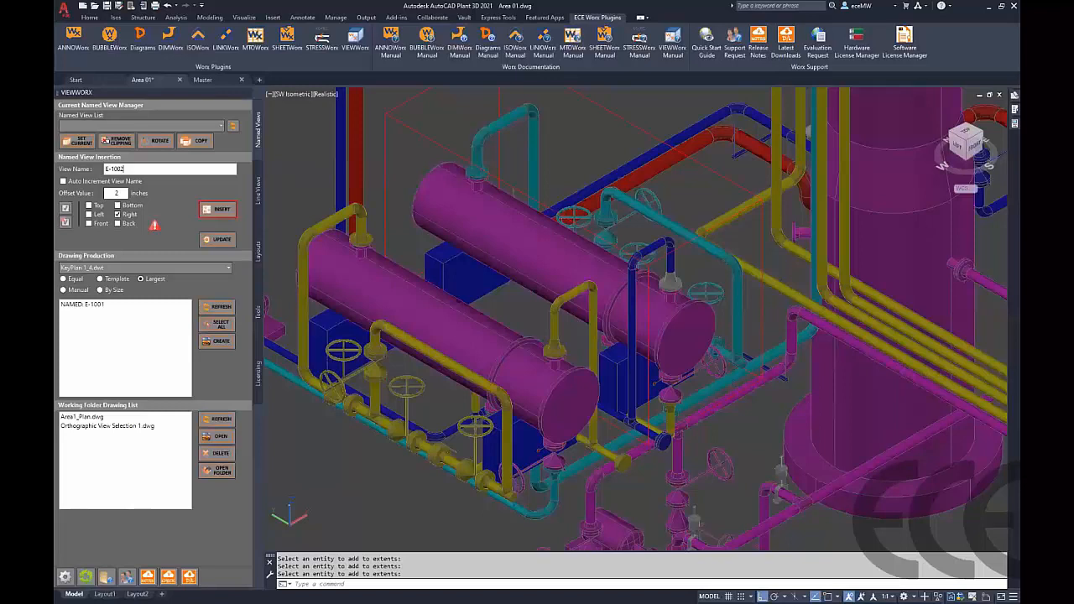
left_click(89, 214)
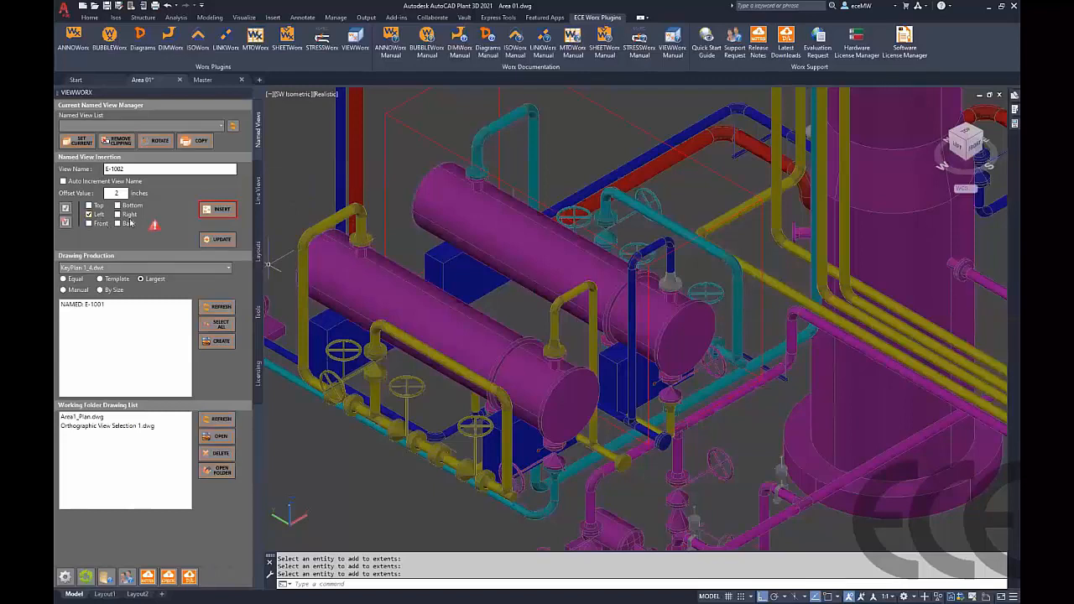
Insert a WorxBox named E-1002 around the lower heat exchanger and its valve
left_click(217, 209)
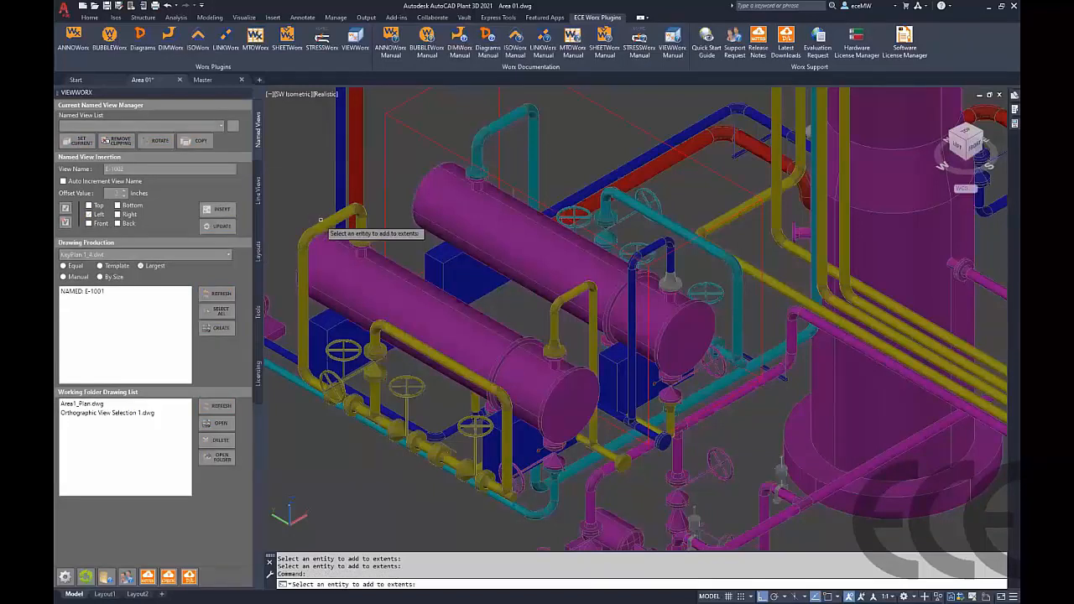
left_click(323, 332)
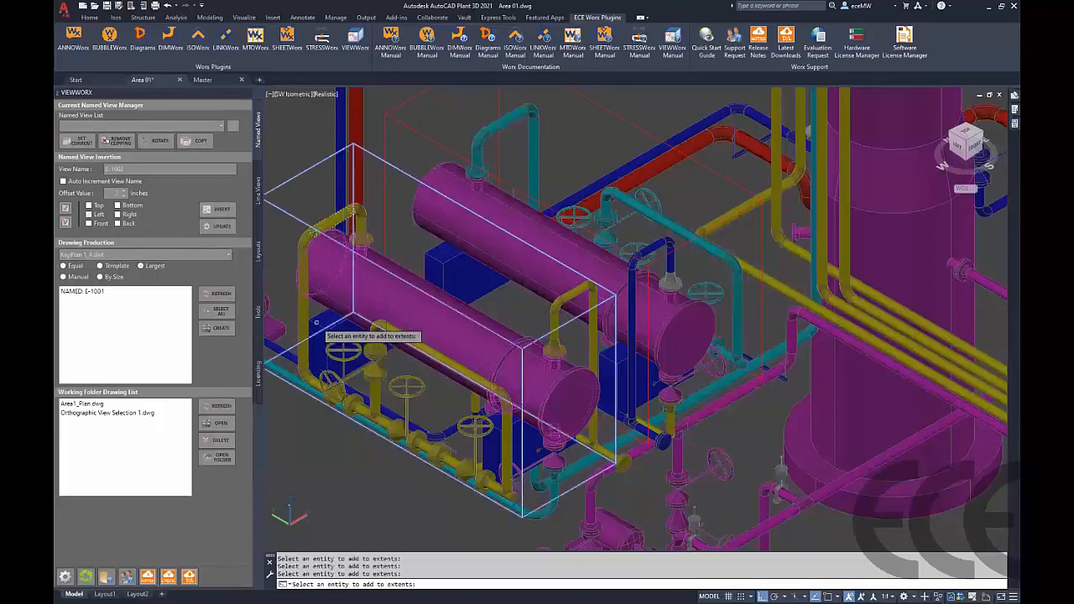
left_click(414, 401)
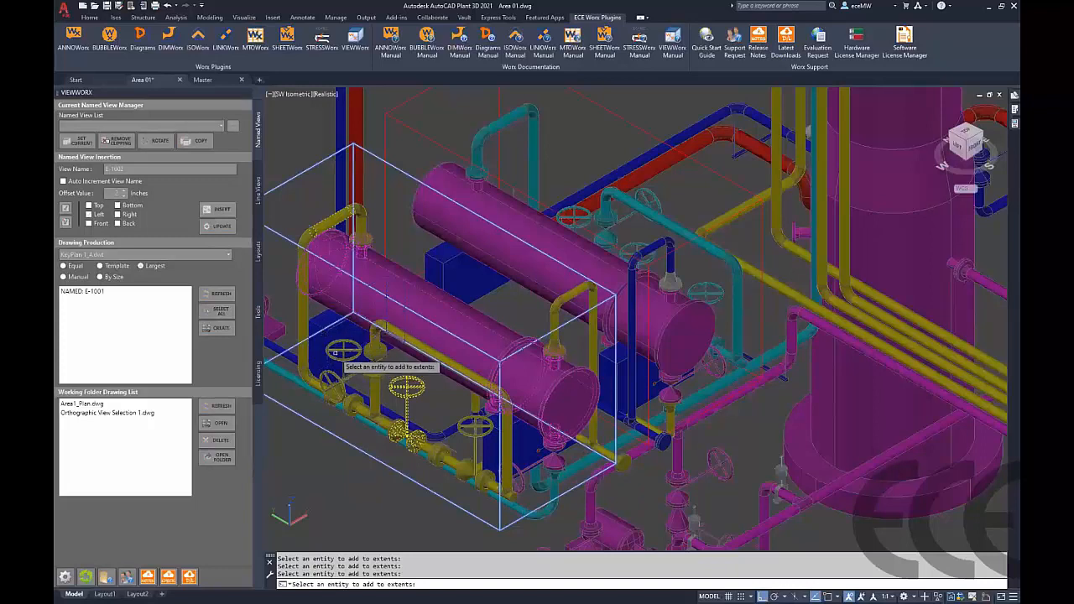
key("Return")
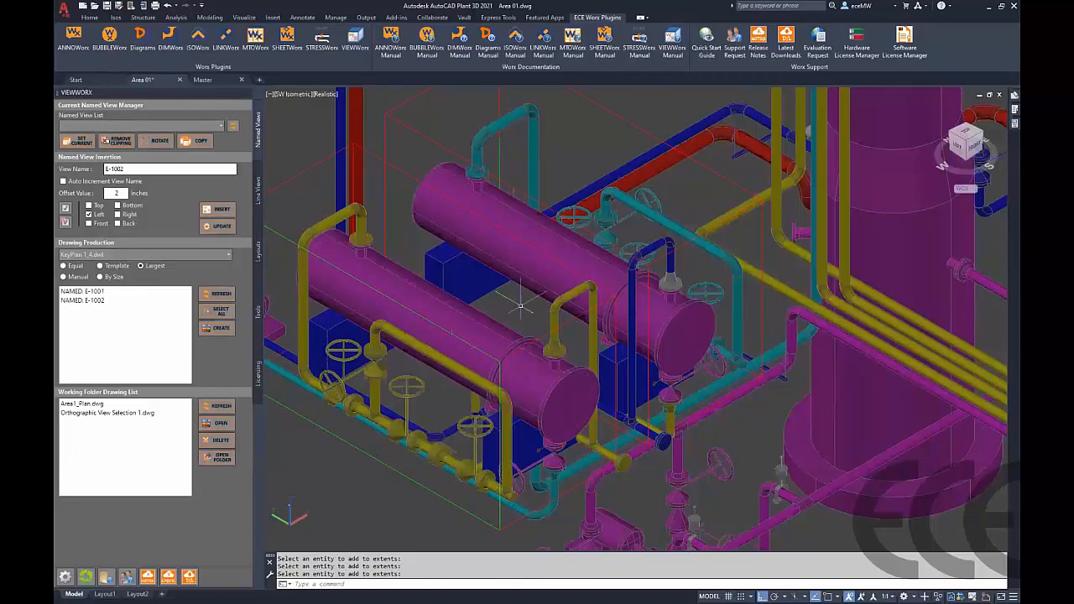
Name the next view Level Bridle with the Front view direction and an offset value of 12 inches
scroll(515, 309, "down", 3)
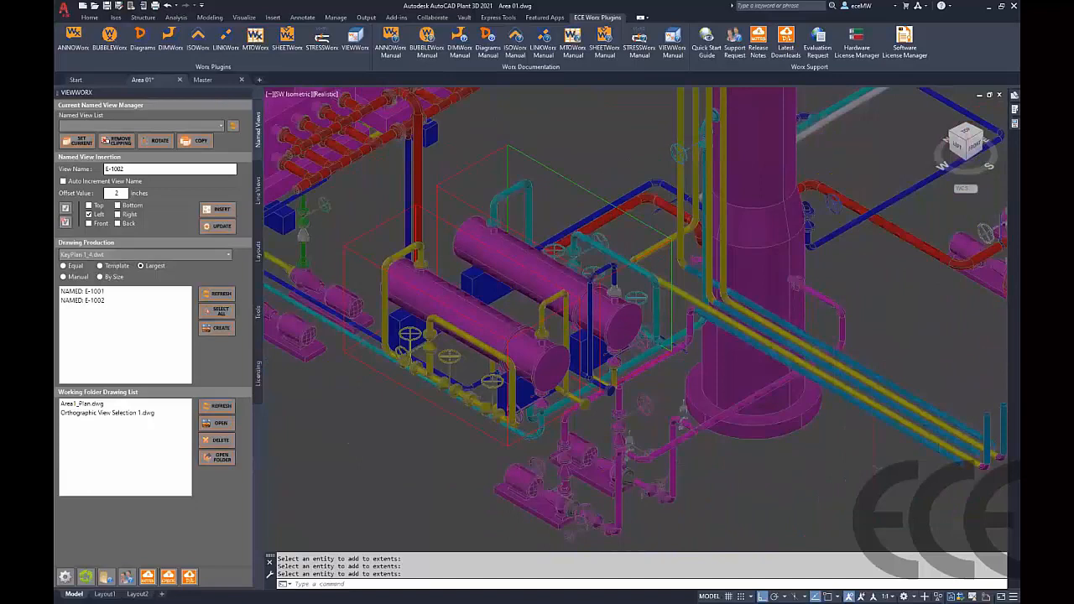
scroll(515, 310, "down", 3)
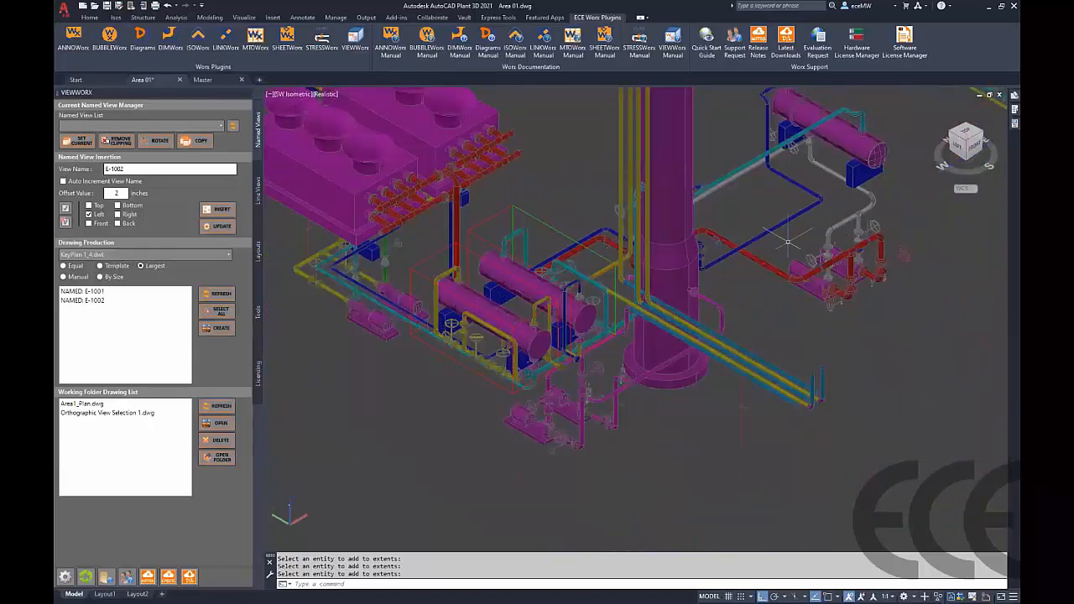
left_click(982, 134)
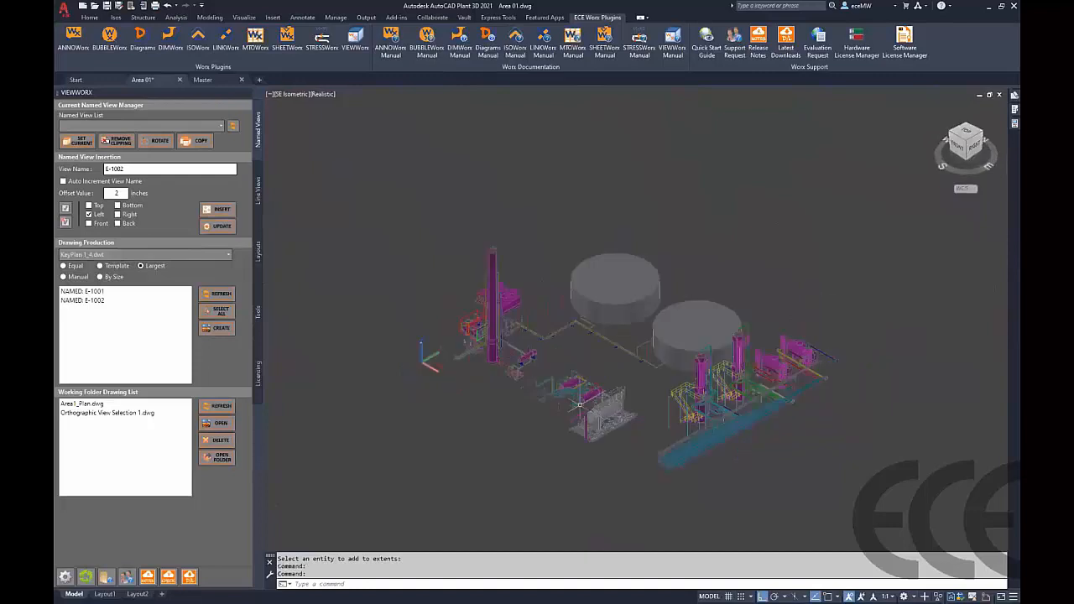
type("z")
key("Return")
left_click(716, 419)
left_click(704, 394)
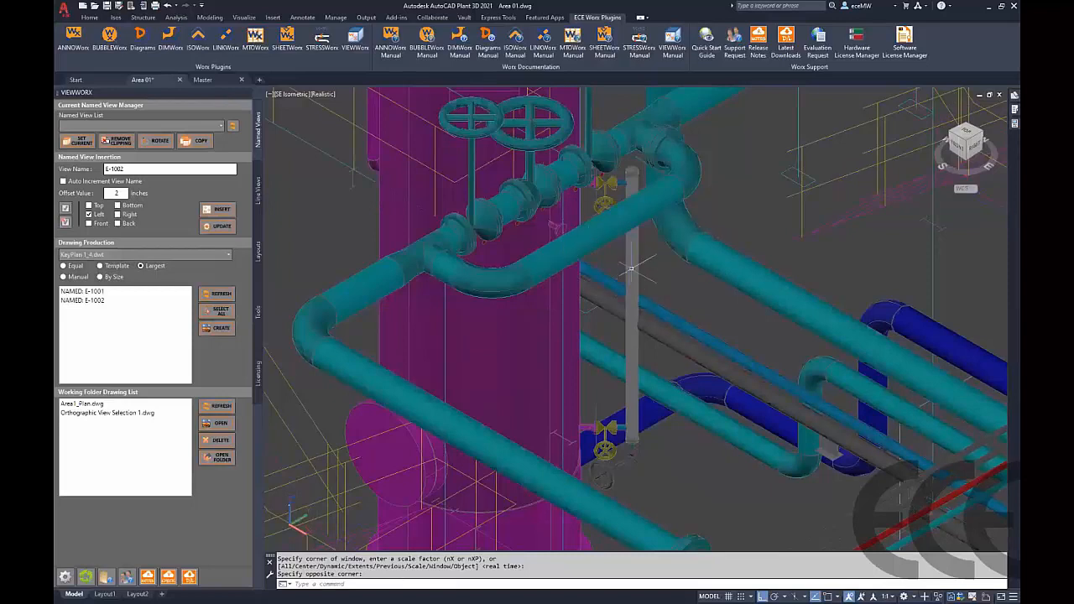
mouse_move(631, 268)
left_click_drag(129, 169, 82, 182)
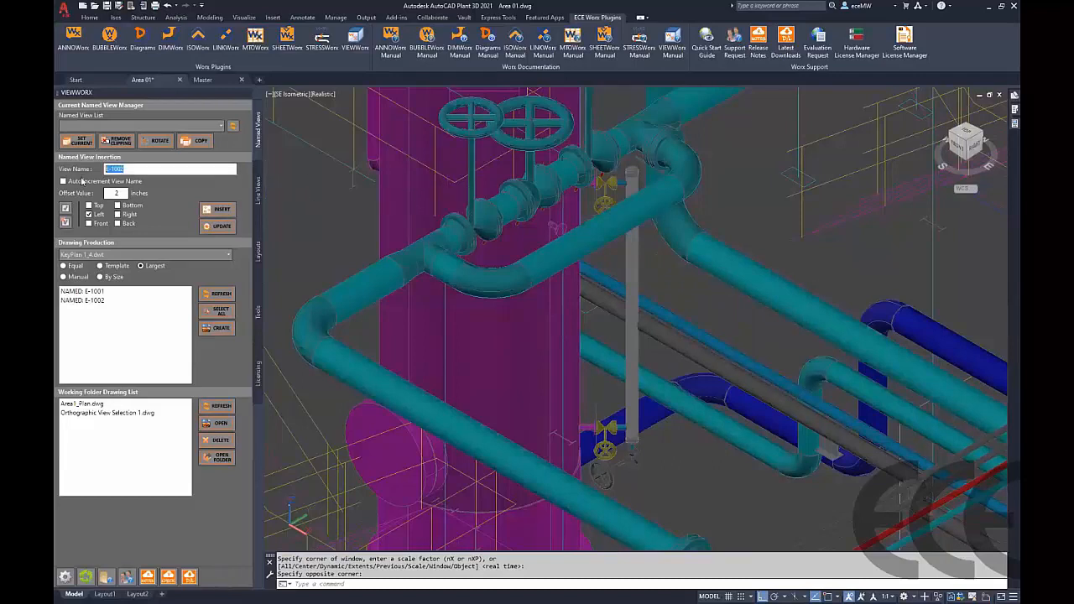
type("Level Bridle")
left_click(116, 193)
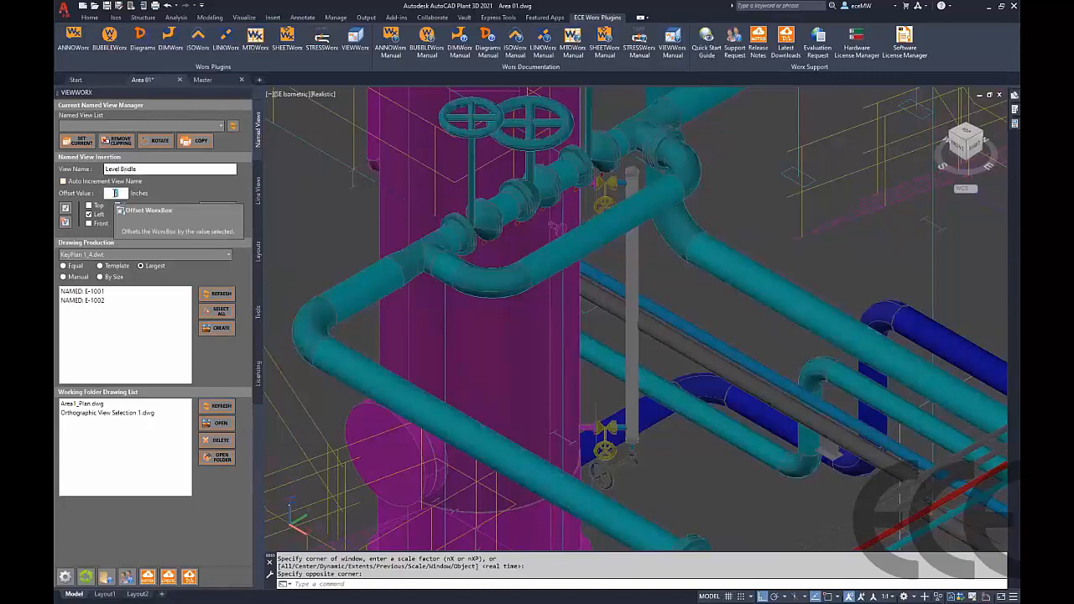
type("12")
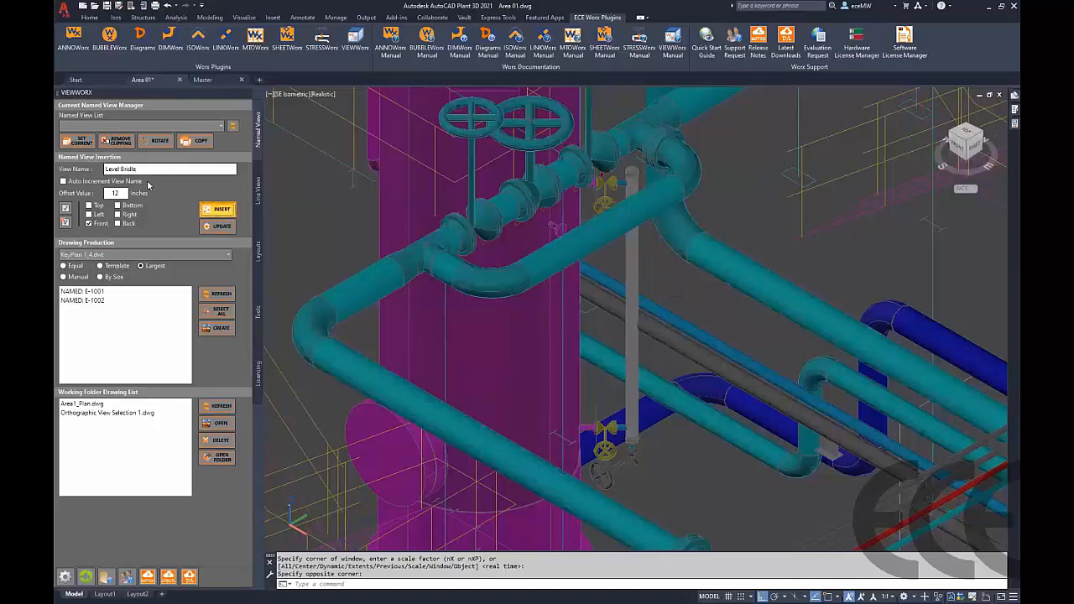
Insert a WorxBox around the level bridle's vertical pipe and its valves
left_click(666, 172)
left_click(666, 172)
left_click(633, 462)
key("Return")
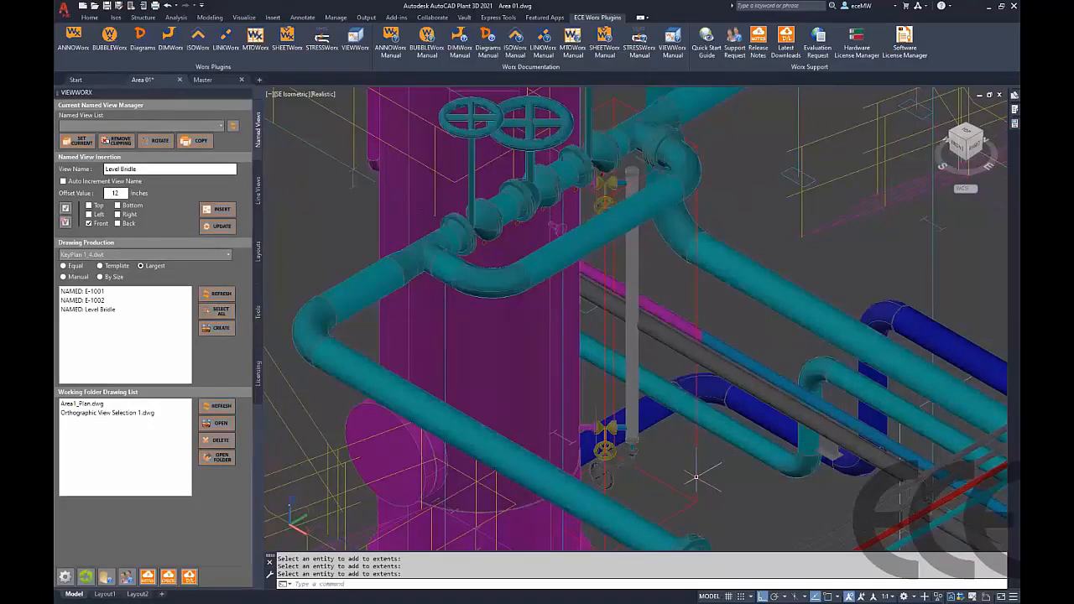
mouse_move(696, 477)
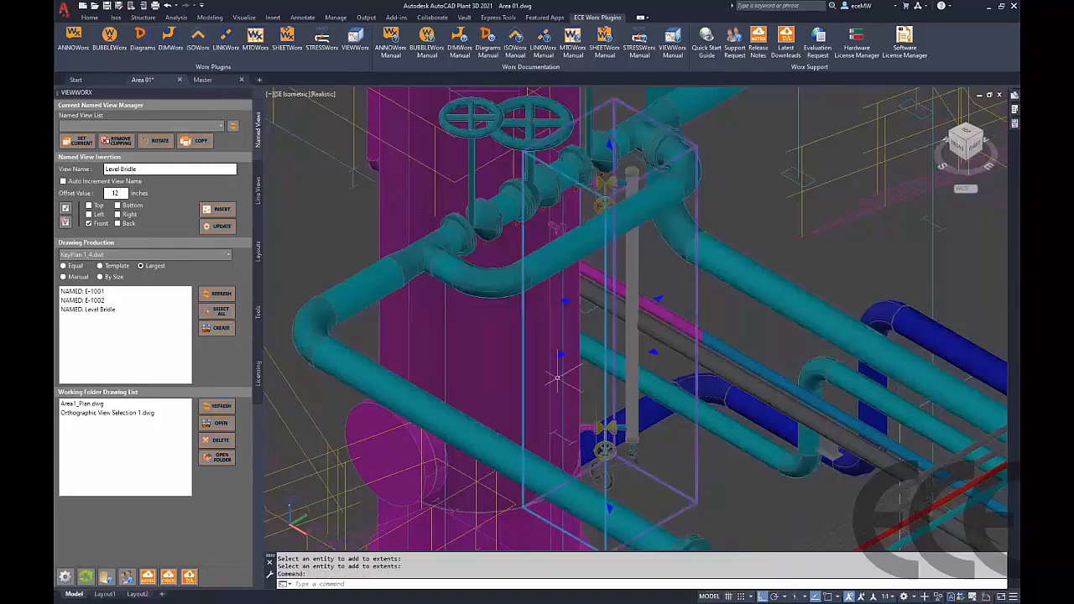
key("Escape")
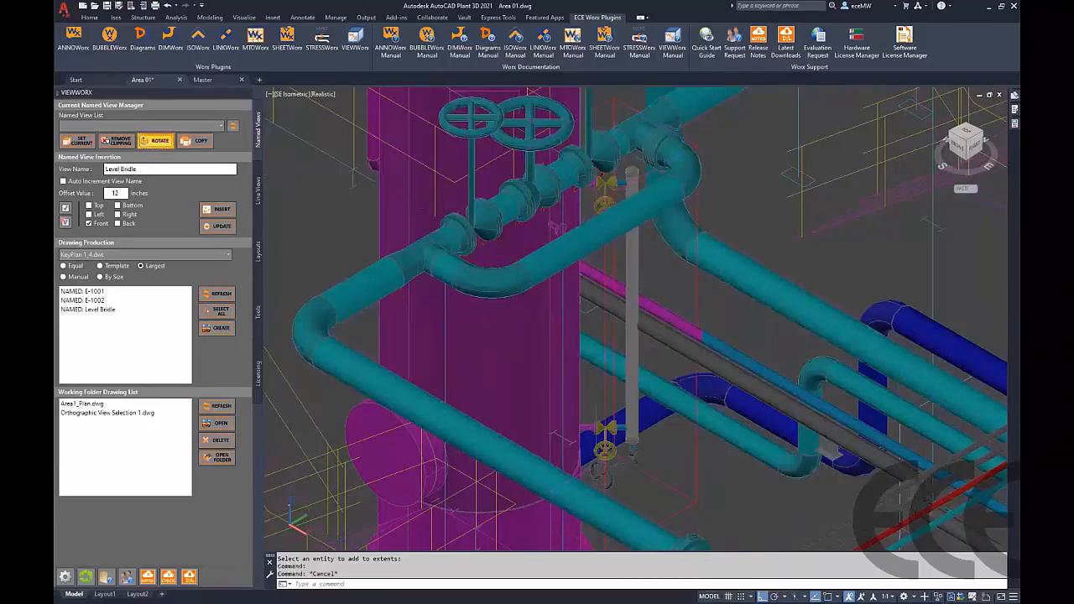
Rotate the Level Bridle WorxBox by 45 degrees and save the drawing
left_click(160, 140)
left_click(695, 303)
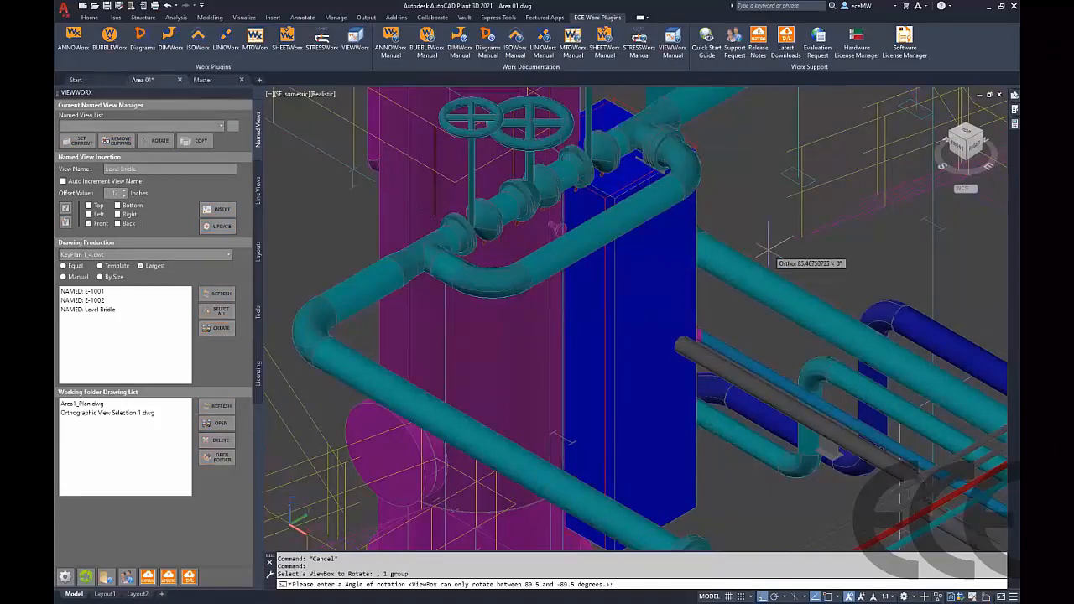
type("45")
key("Return")
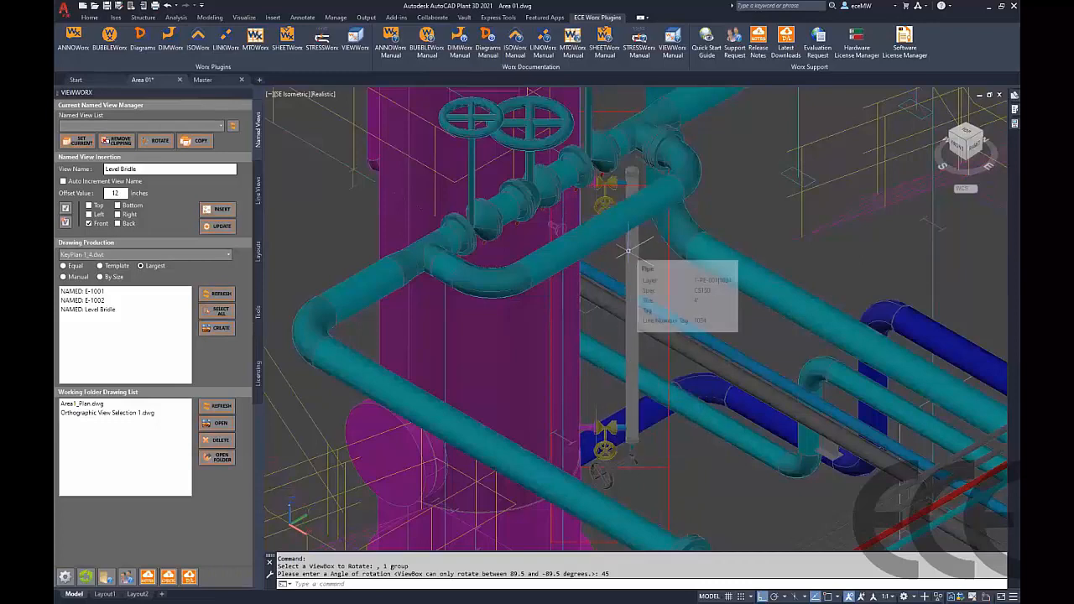
type("qs")
key("Return")
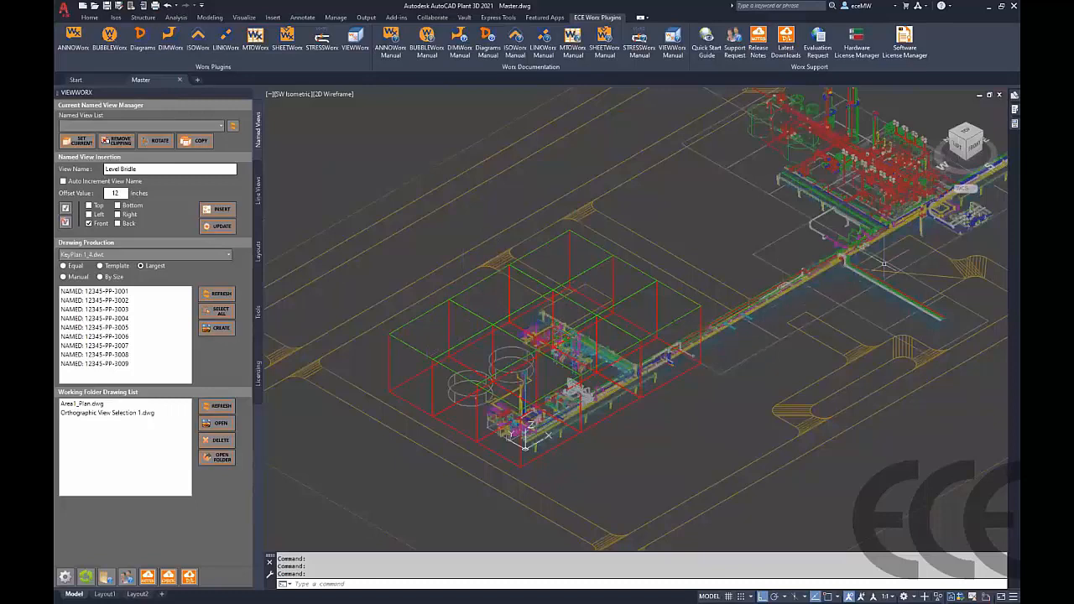
Create drawings from all named views 12345-PP-3001 through 12345-PP-3009 in the Master model
mouse_move(837, 148)
left_click(130, 294)
left_click(123, 363, "shift")
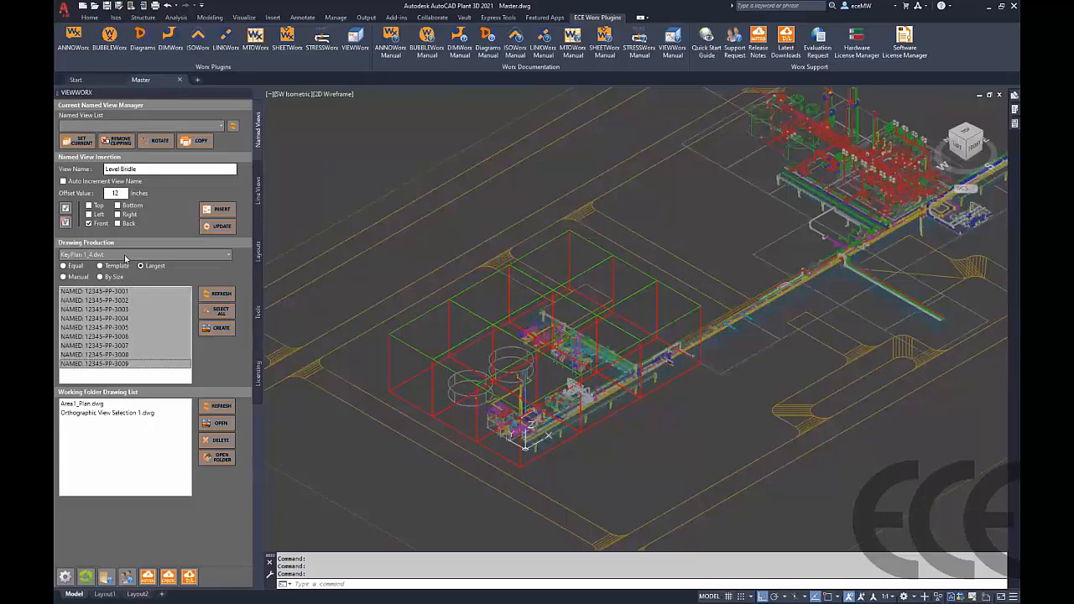
left_click(218, 329)
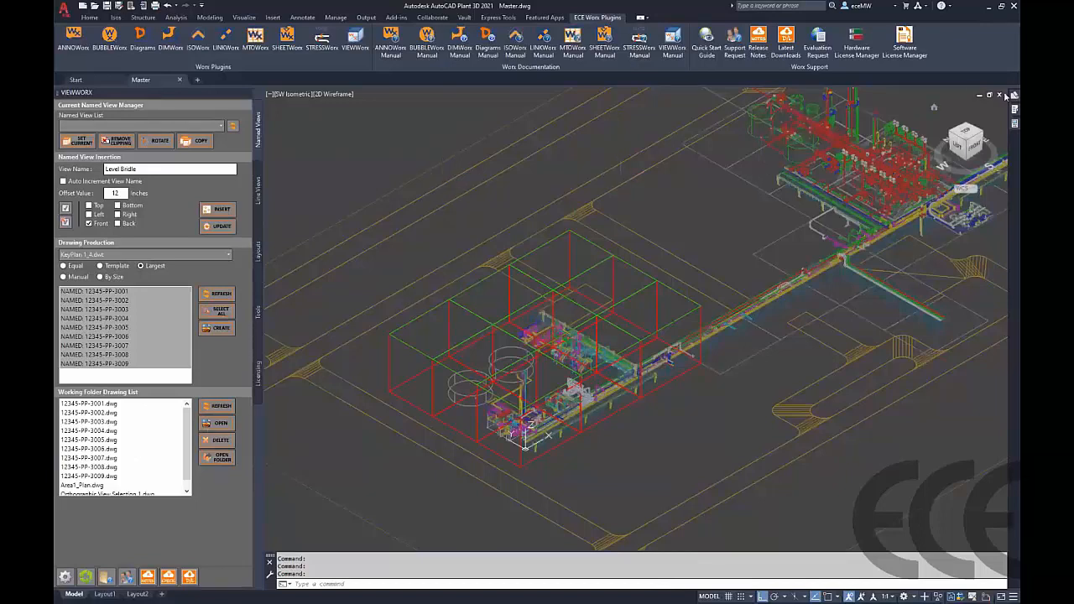
Copy the drawings 12345-PP-3001 to 12345-PP-3009 into the project's Orthographic Drawings folder
mouse_move(1008, 98)
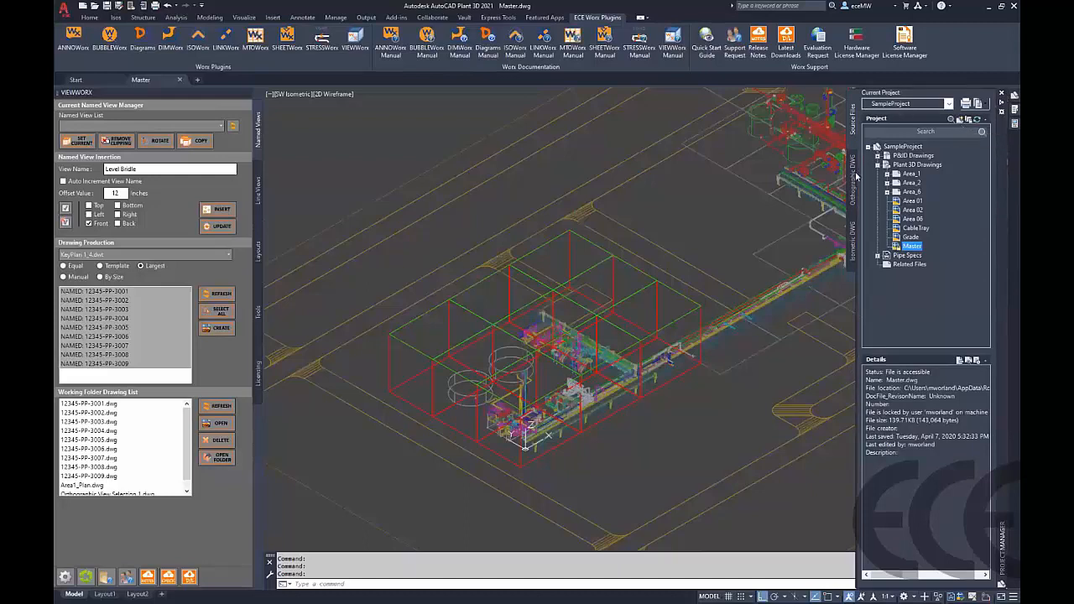
left_click(855, 175)
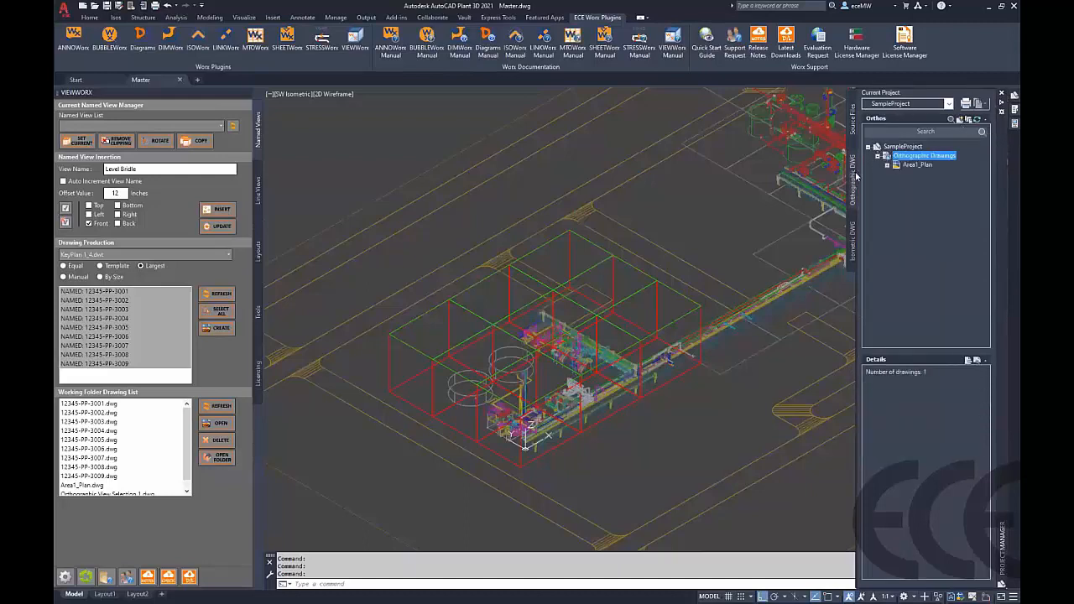
right_click(916, 159)
left_click(937, 189)
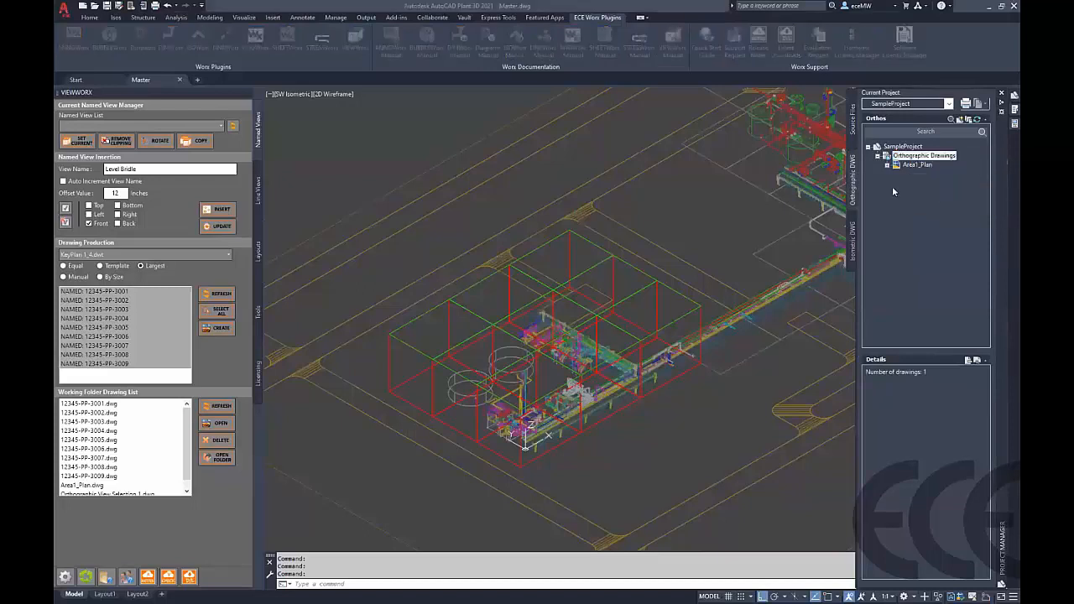
left_click(591, 237)
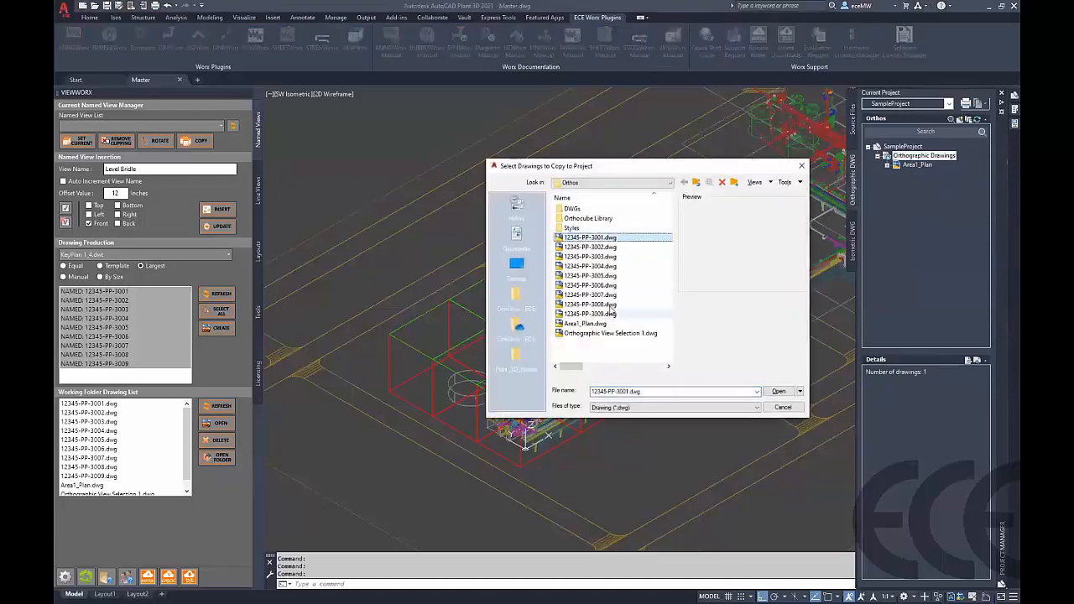
left_click(611, 313, "shift")
left_click(778, 391)
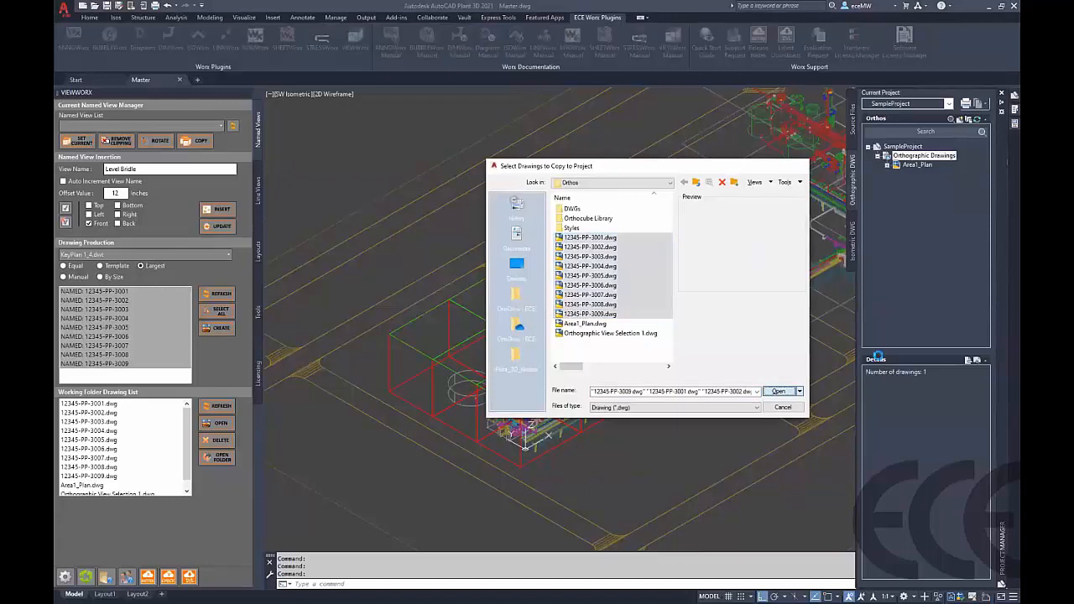
key("Return")
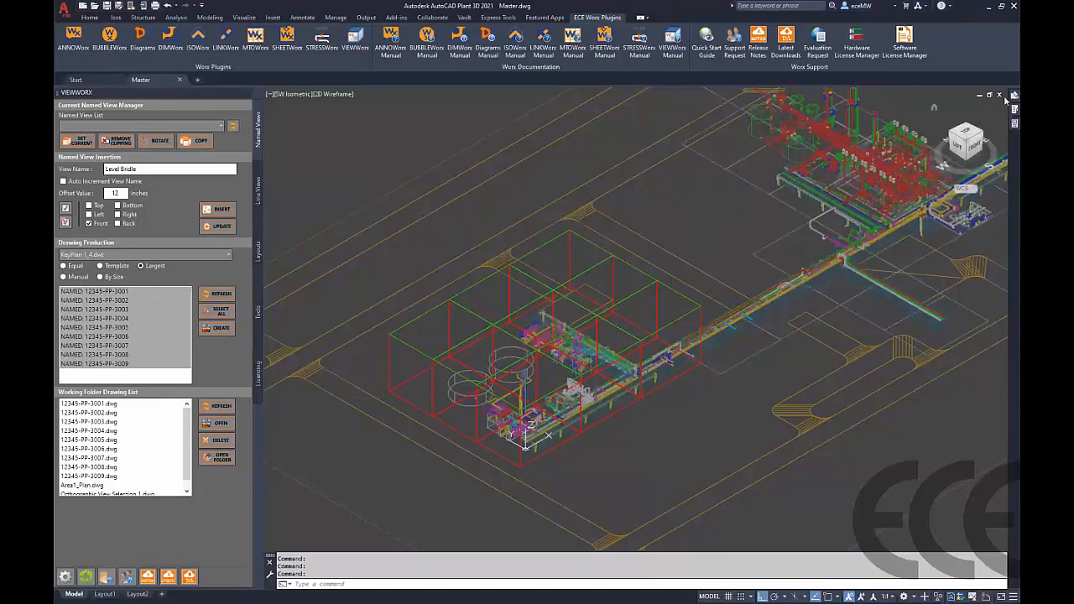
Open drawing 12345-PP-3007 to inspect its generated view, then close it
mouse_move(1006, 99)
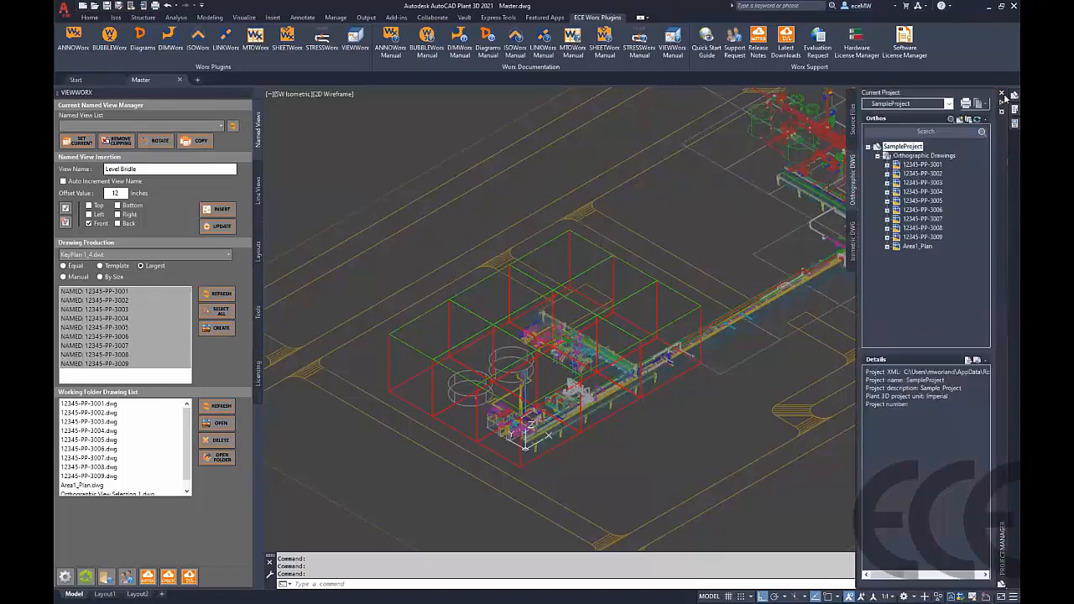
double_click(923, 219)
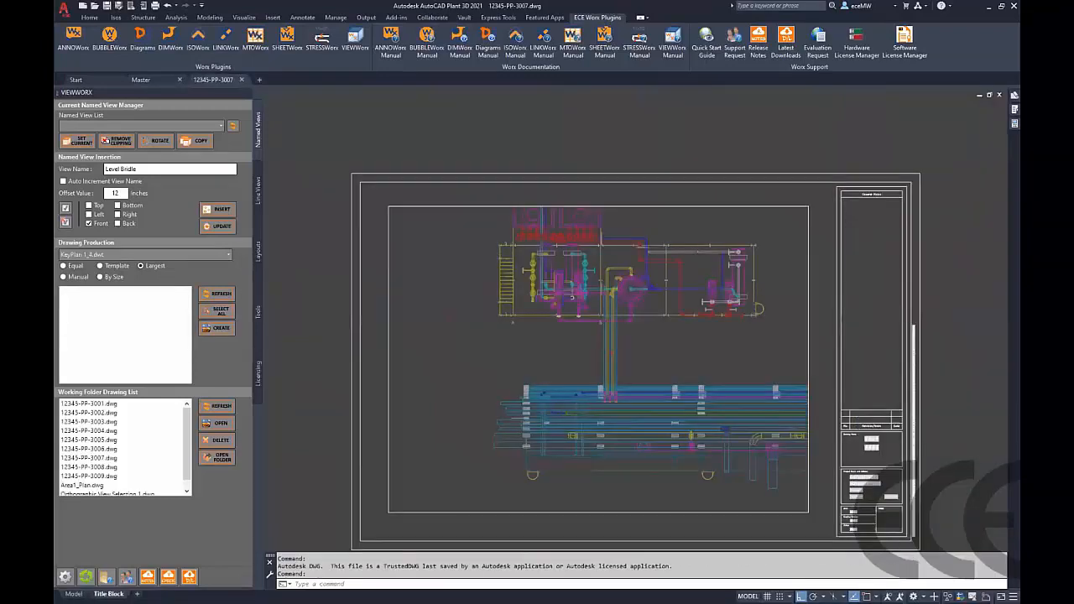
middle_click_drag(666, 360, 607, 298)
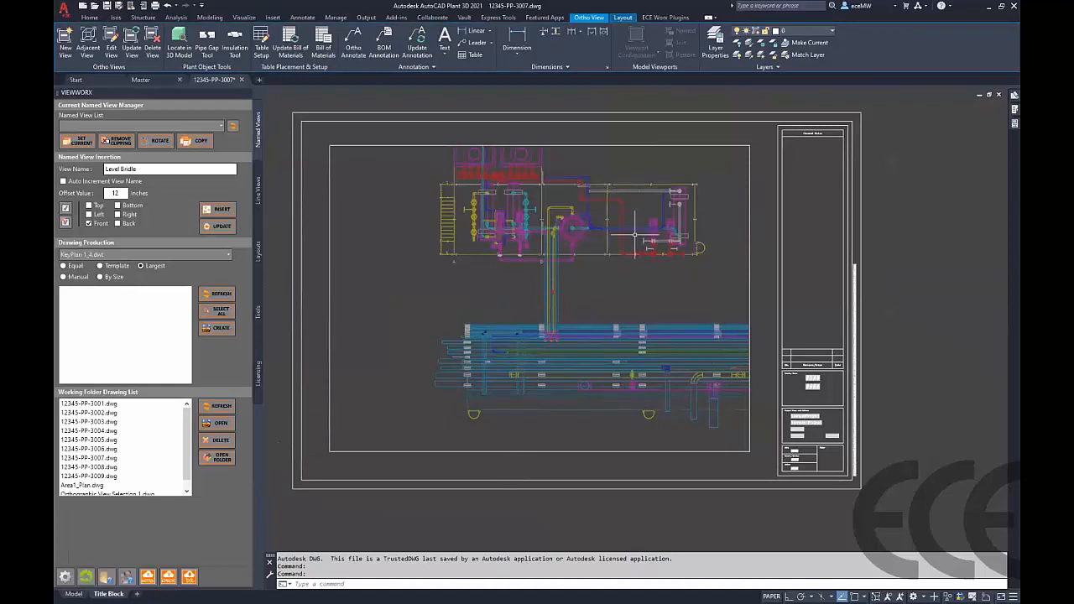
left_click(762, 242)
left_click(728, 252)
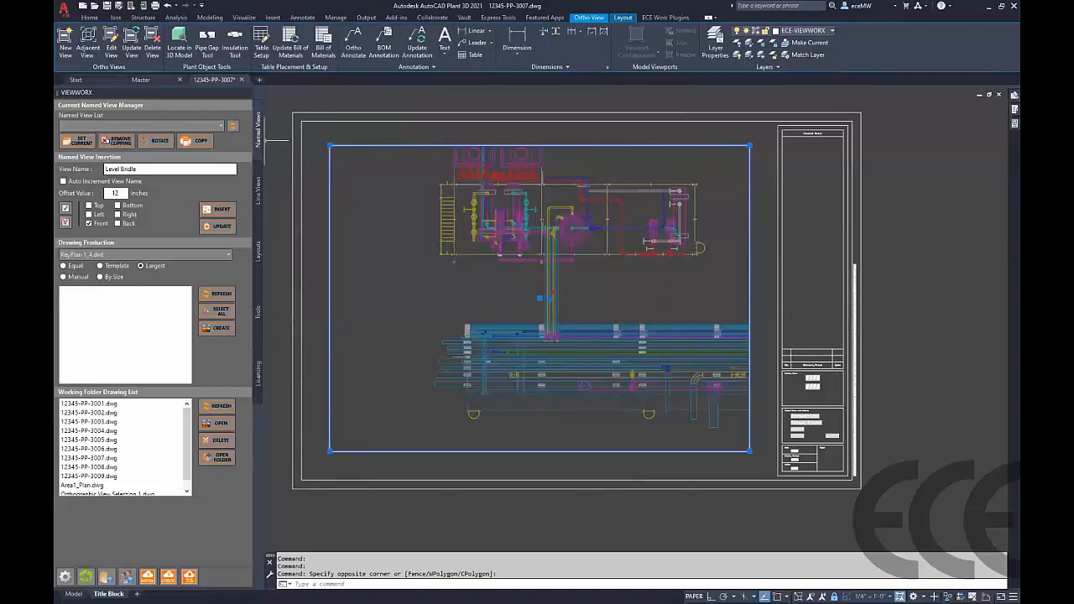
left_click(242, 80)
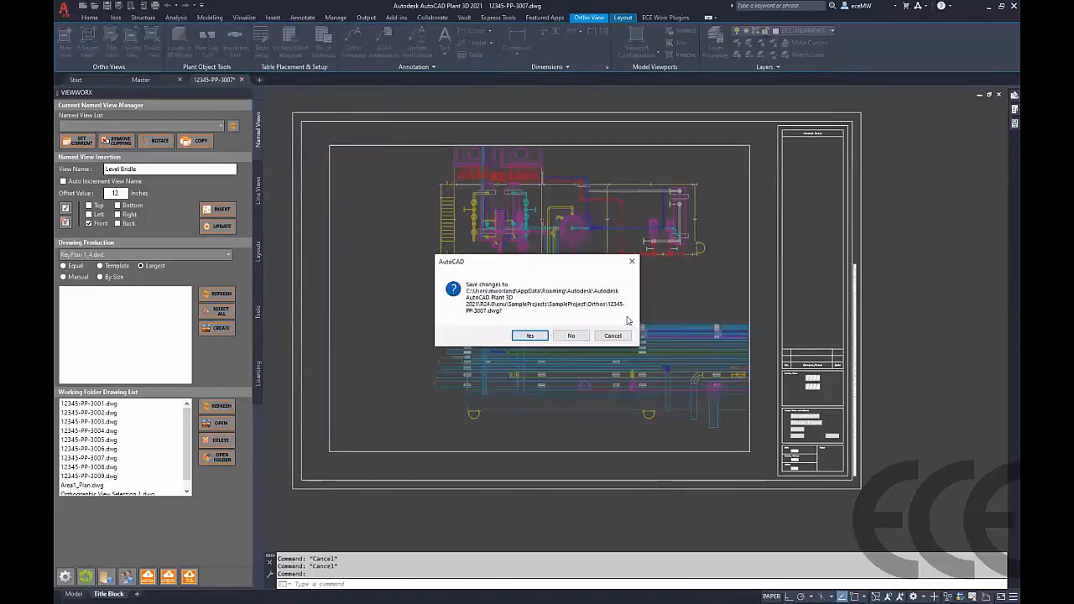
key("Escape")
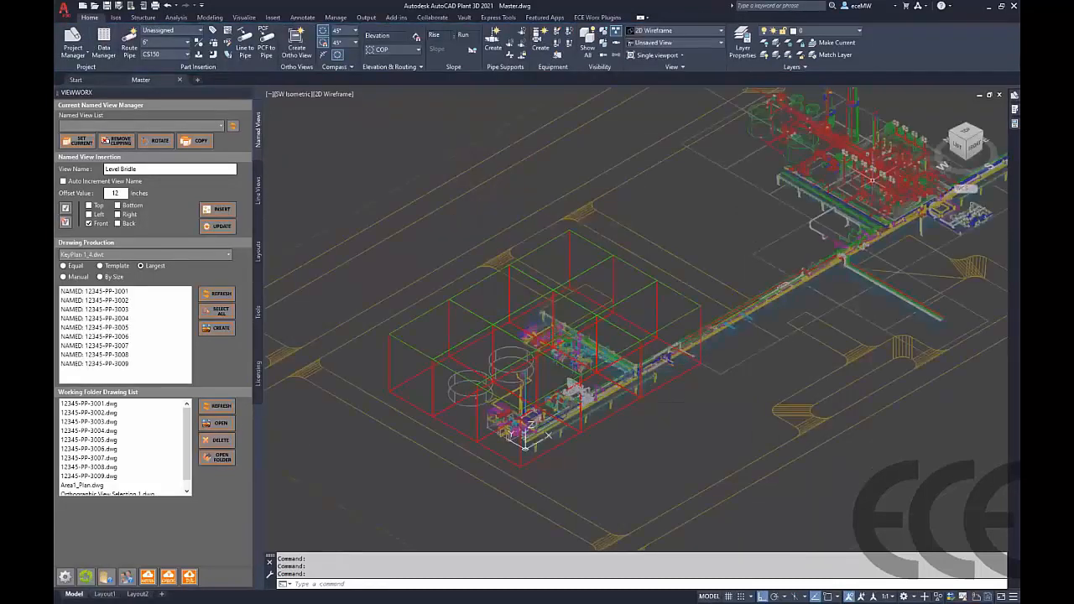
Create a new orthographic drawing named Exchanger Details in the project
mouse_move(1005, 98)
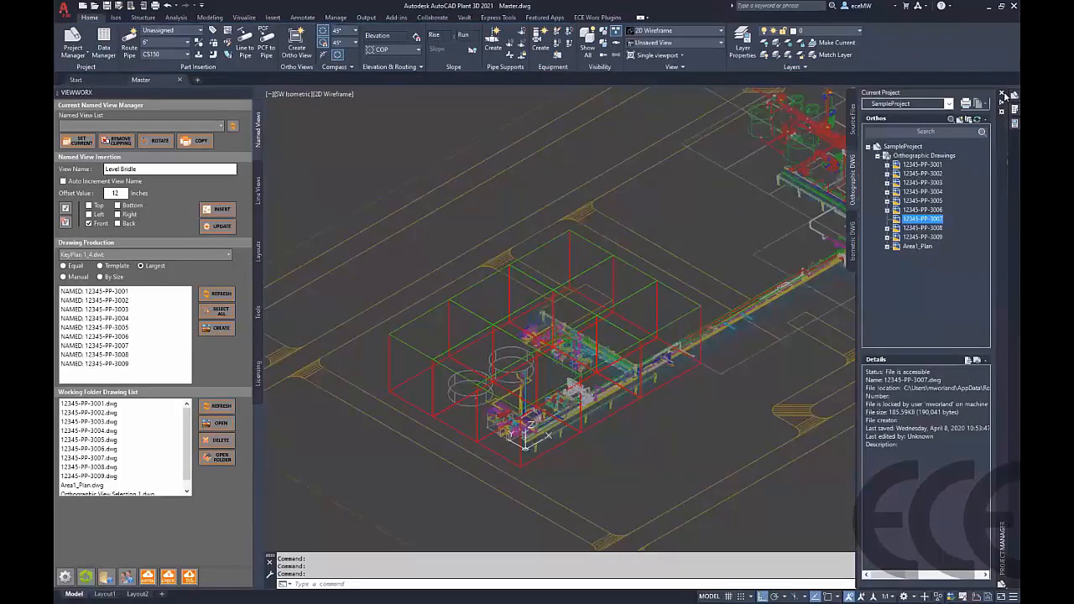
left_click(913, 156)
right_click(916, 156)
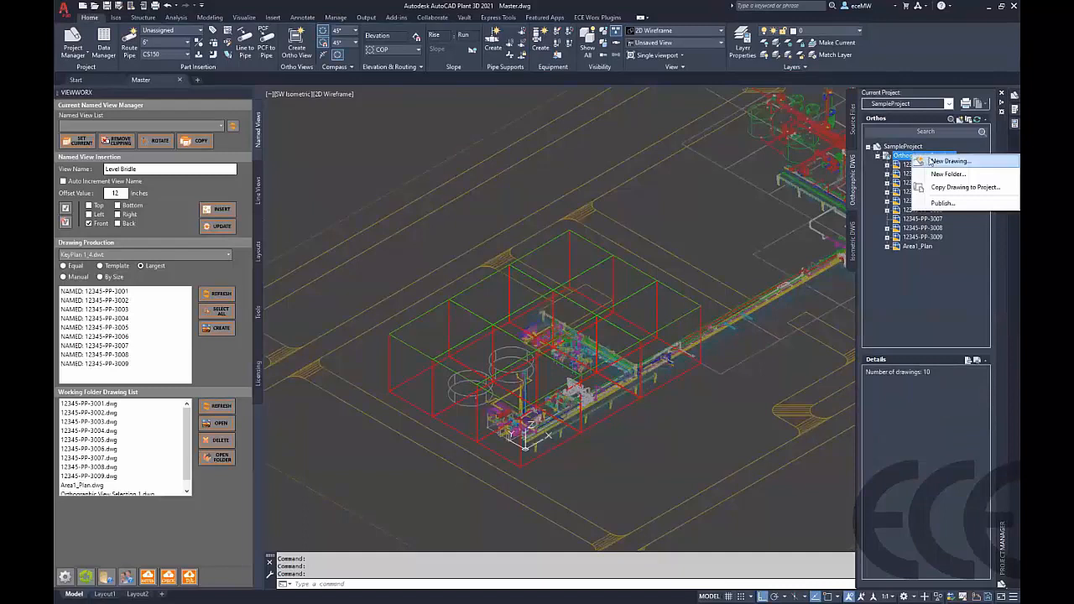
left_click(932, 160)
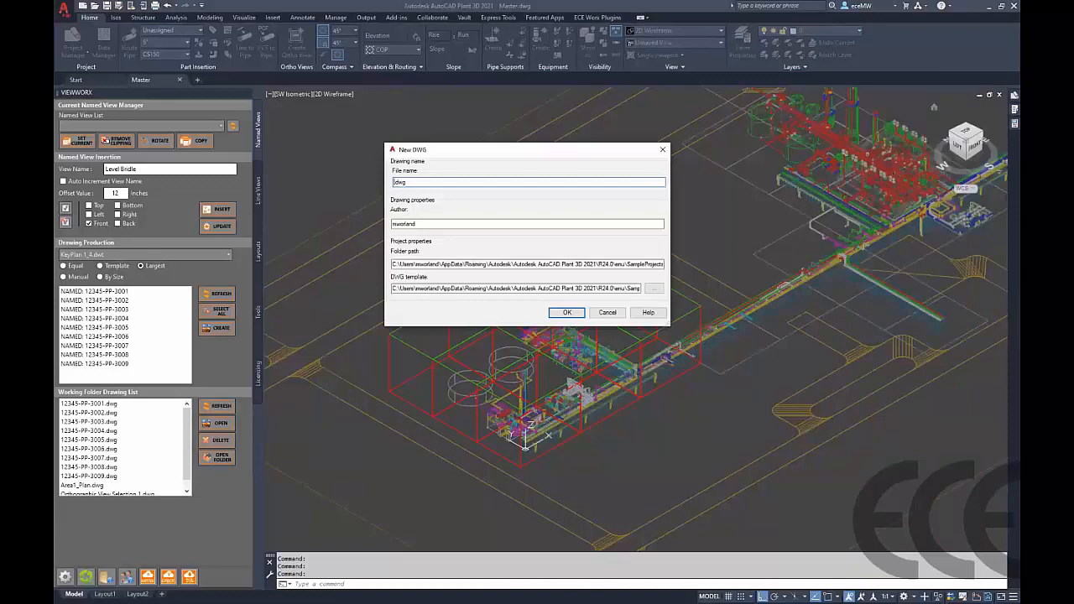
type("Exchanger Details")
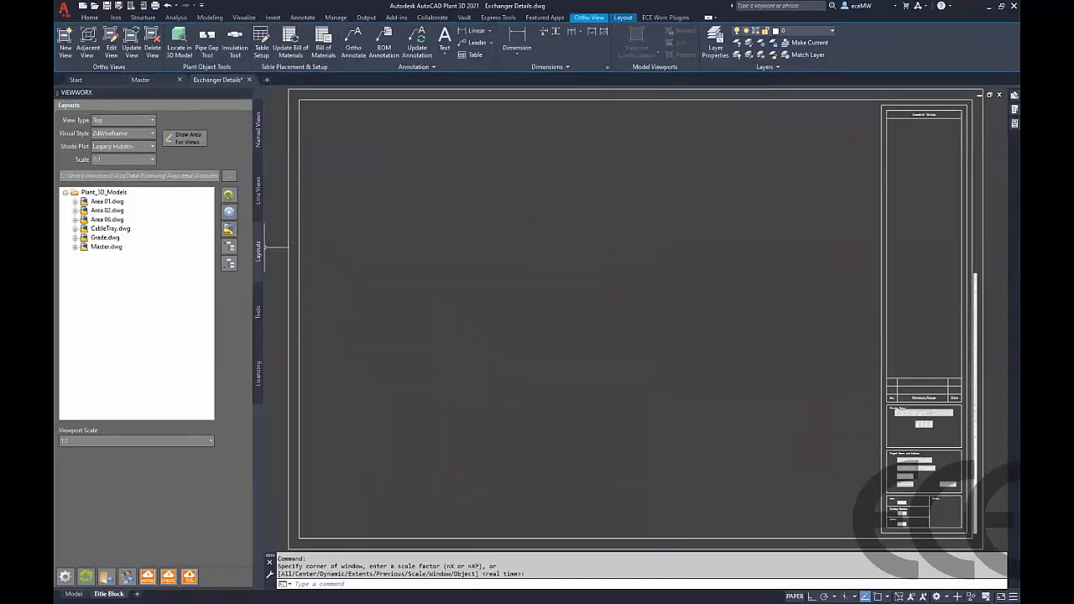
Place the Area 01 E-1001-Right view on the Exchanger Details layout at 1" = 1'-0" scale
left_click(75, 247)
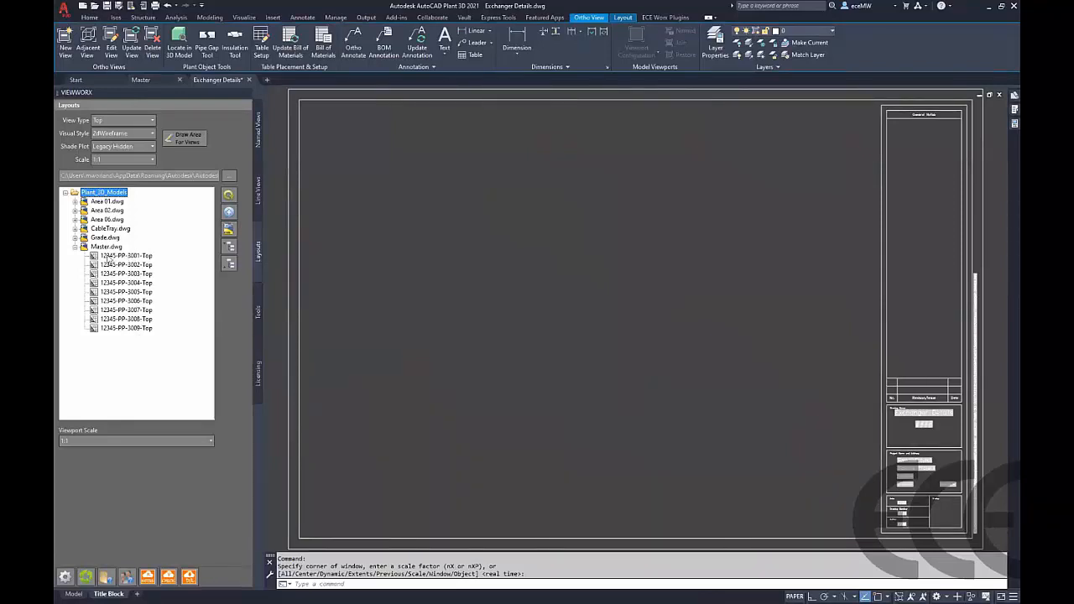
left_click(75, 247)
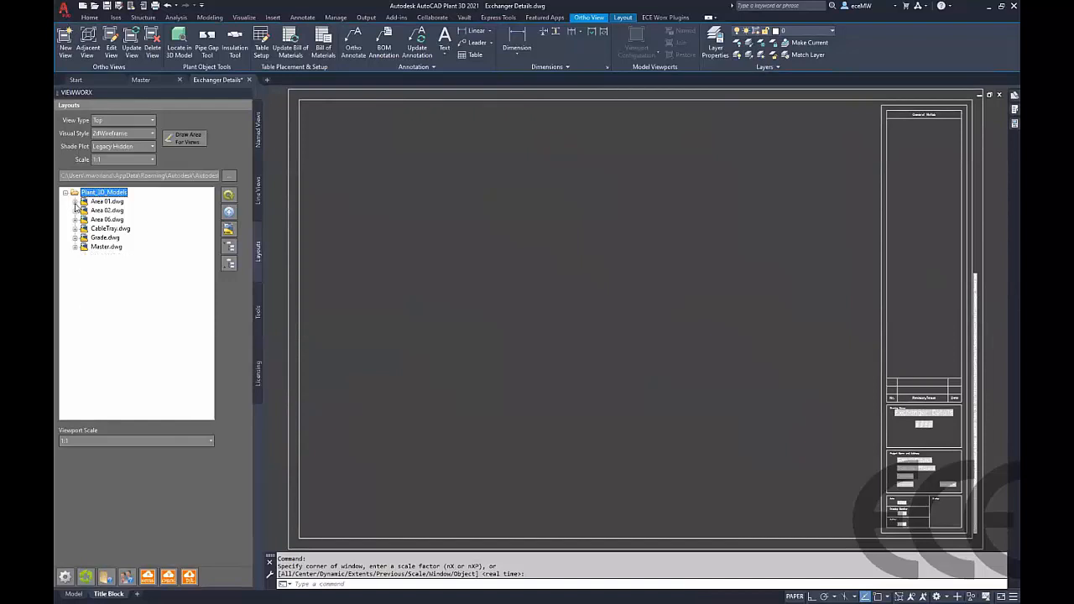
left_click(75, 201)
left_click(126, 211)
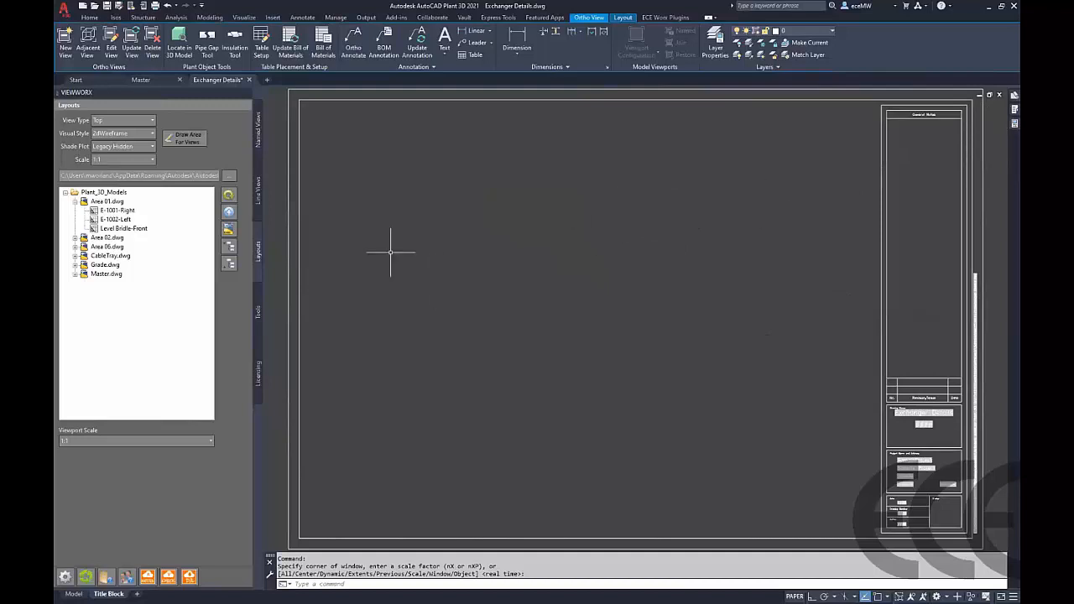
left_click(117, 219)
left_click(138, 441)
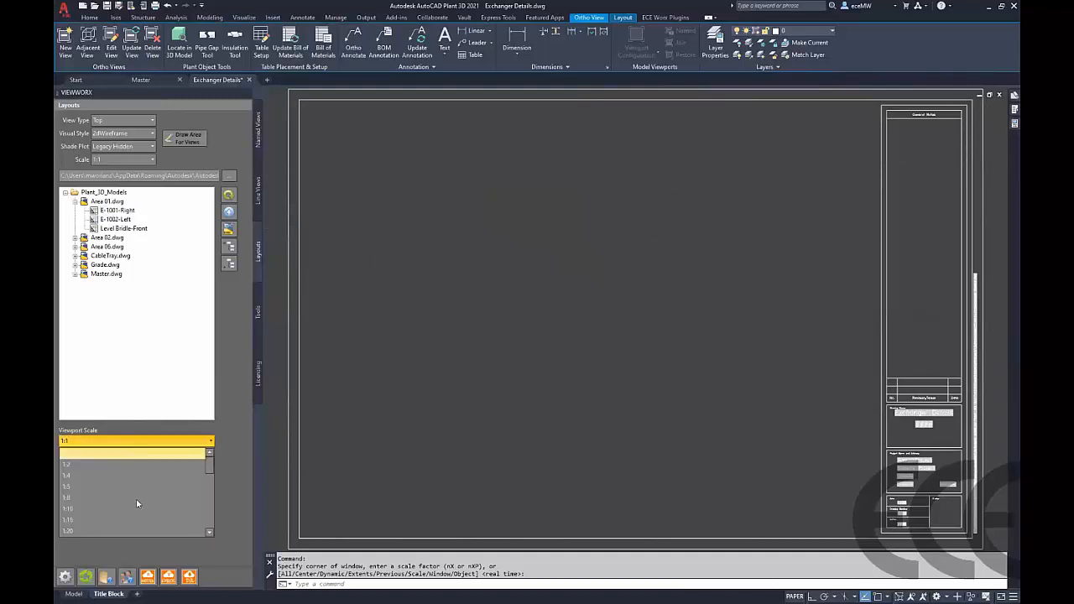
scroll(136, 507, "down", 6)
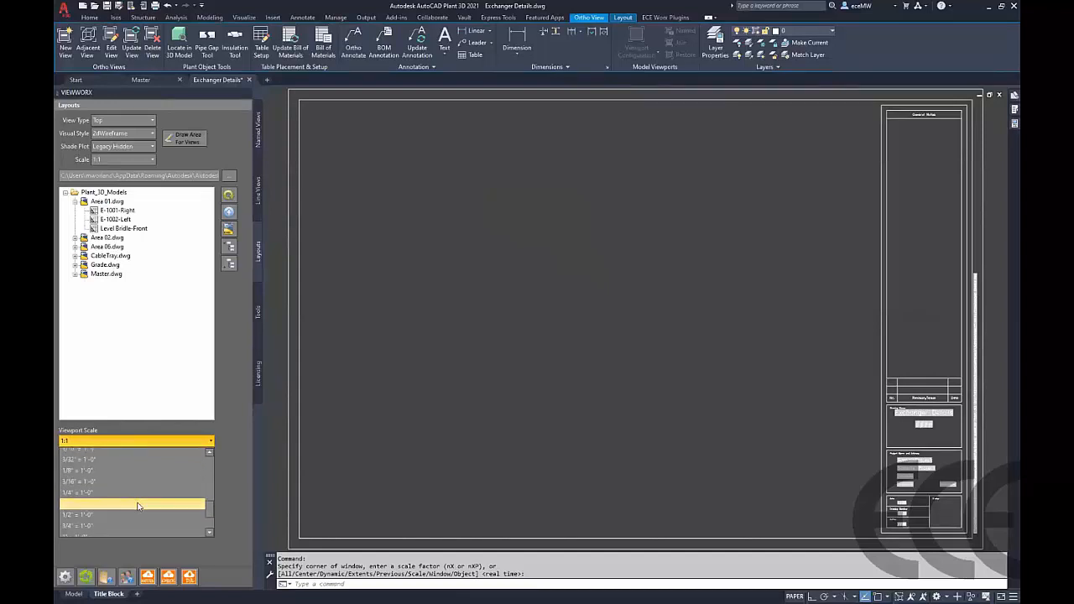
left_click(82, 512)
left_click(124, 211)
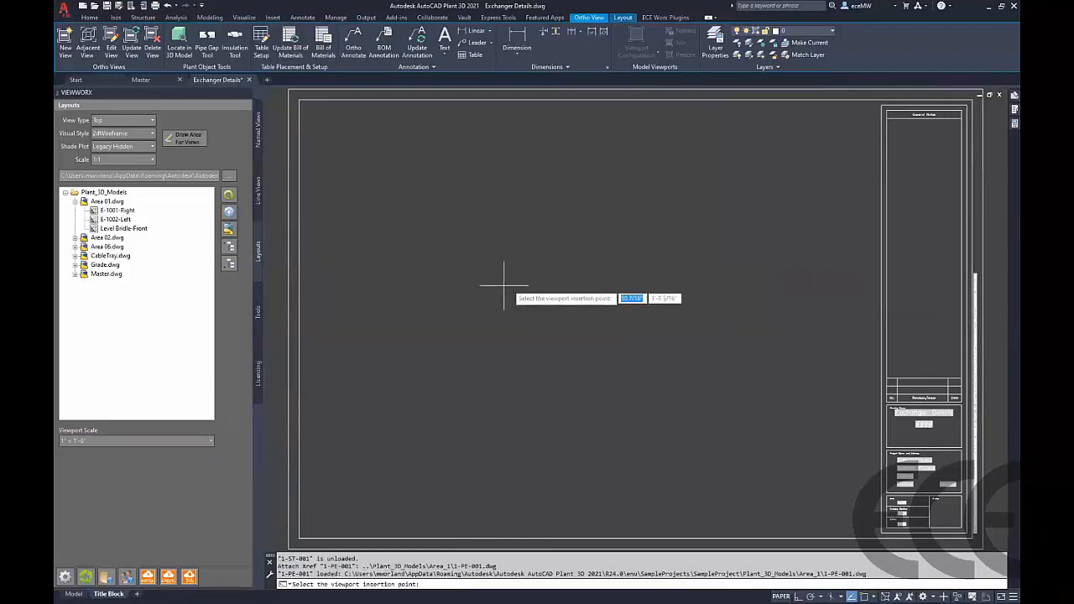
left_click(522, 314)
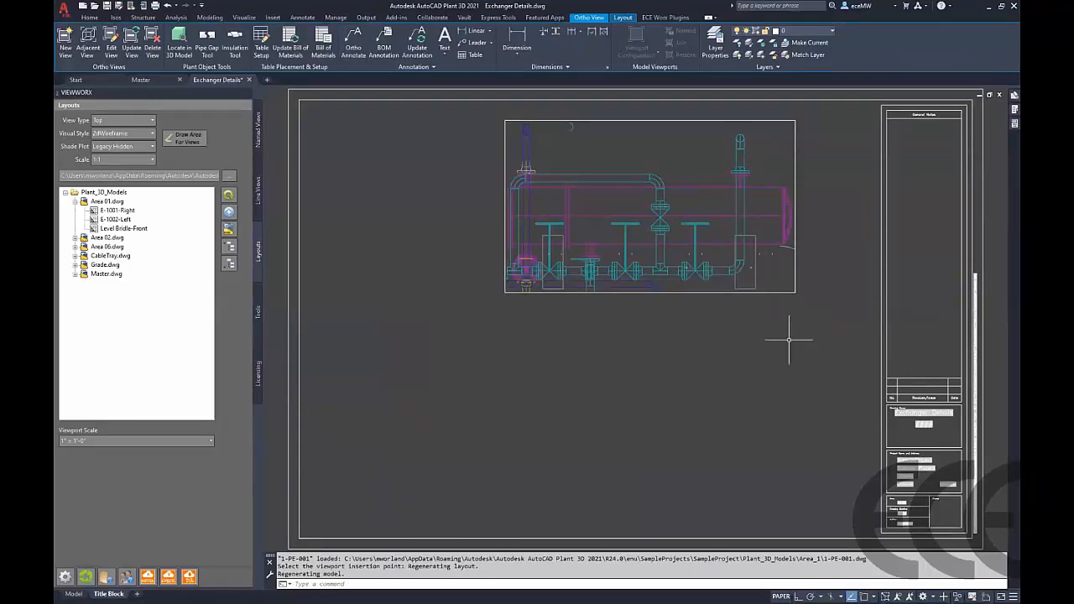
Insert the E-1002-Left view below the first viewport, aligned to its lower-left corner
left_click(808, 304)
left_click(777, 274)
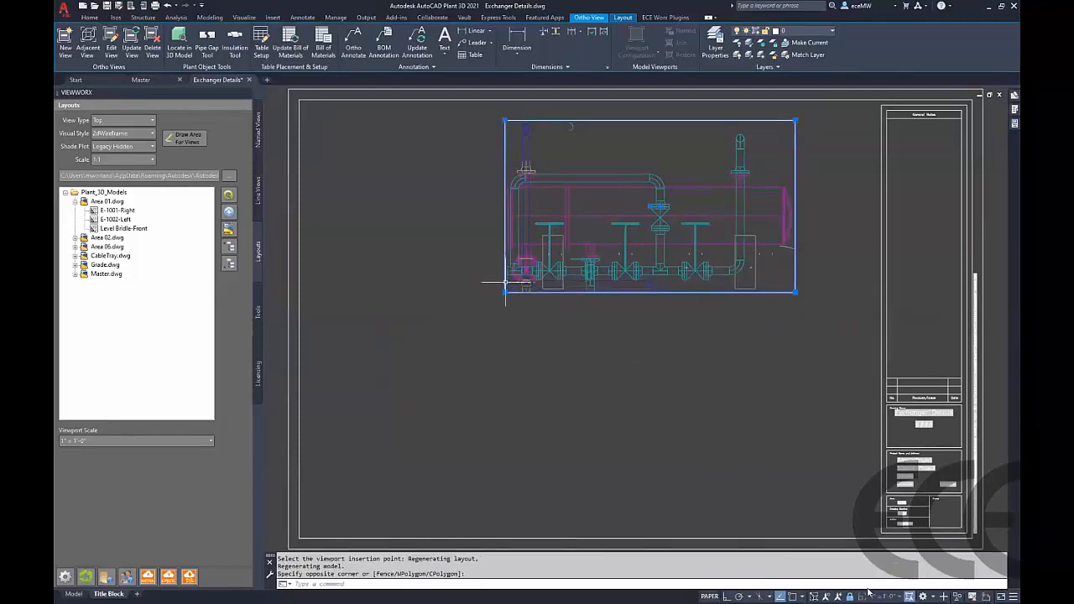
left_click(114, 220)
left_click(229, 212)
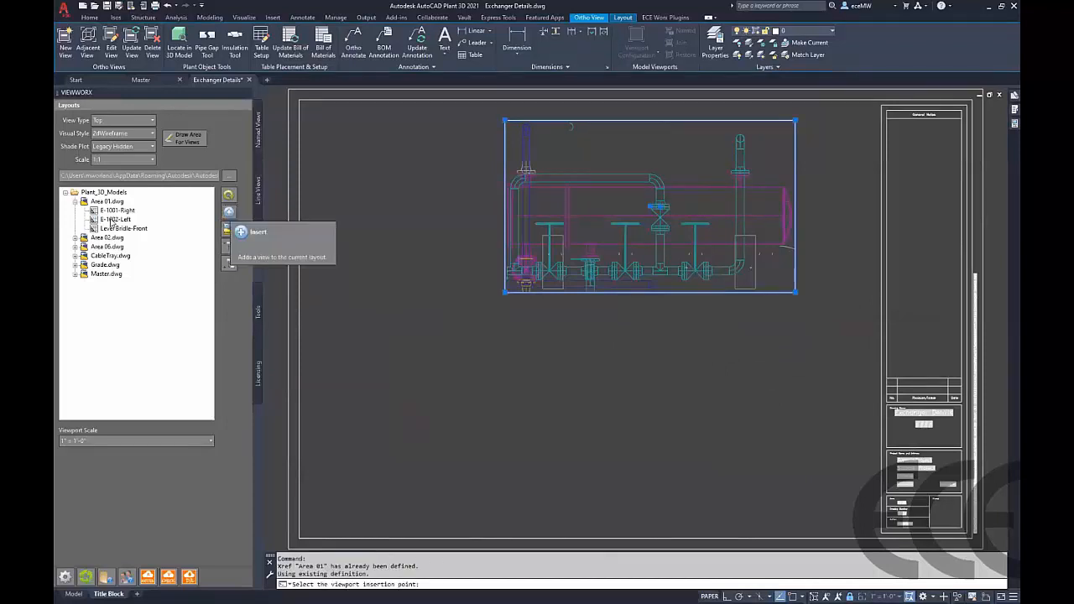
type(".x")
key("Return")
type("end")
key("Return")
left_click(504, 304)
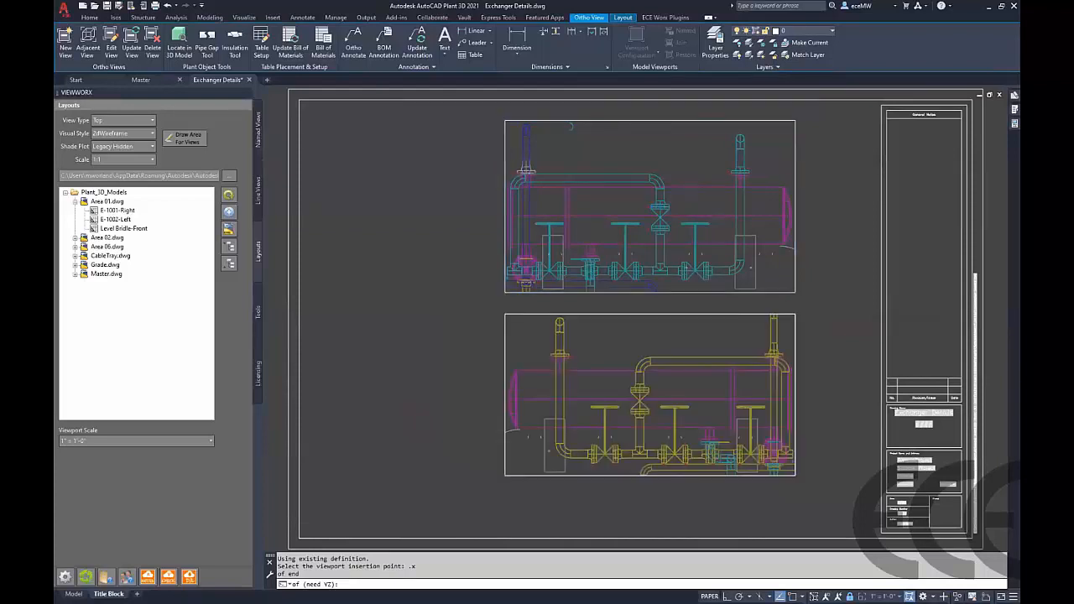
left_click(504, 476)
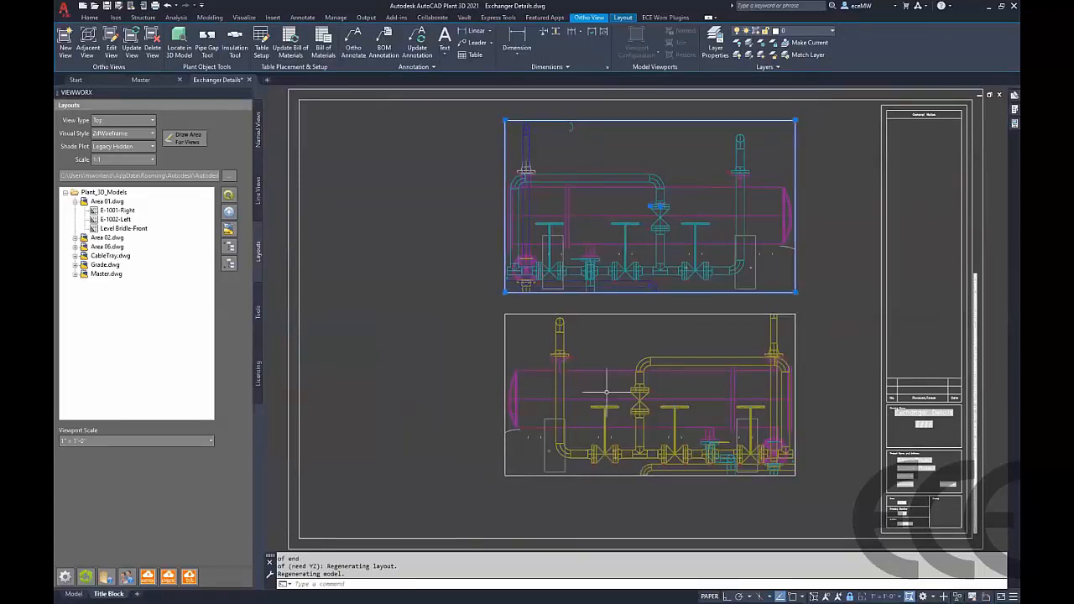
key("Escape")
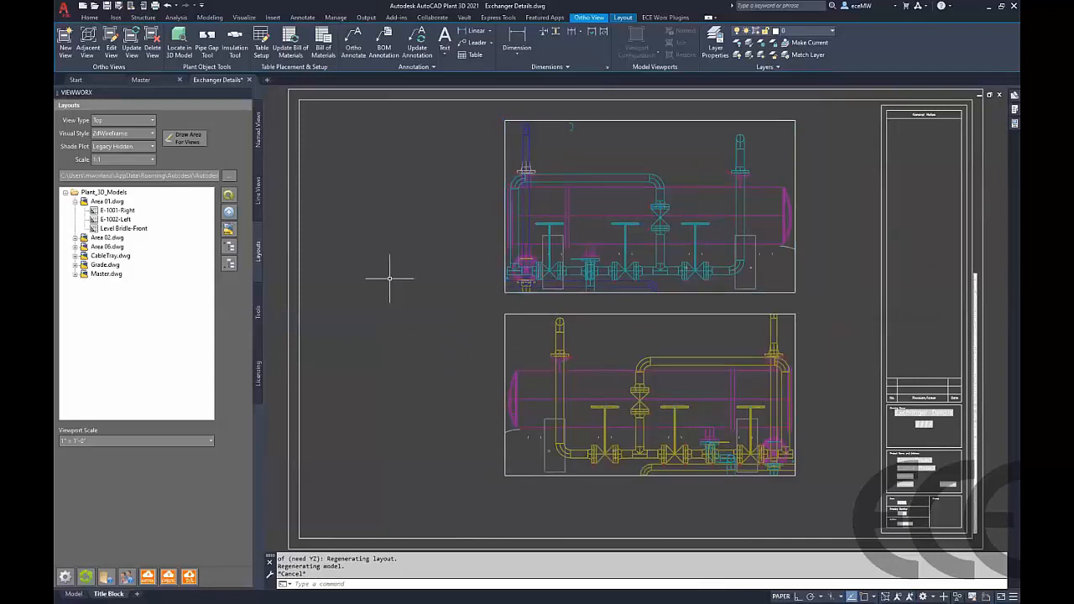
mouse_move(1013, 96)
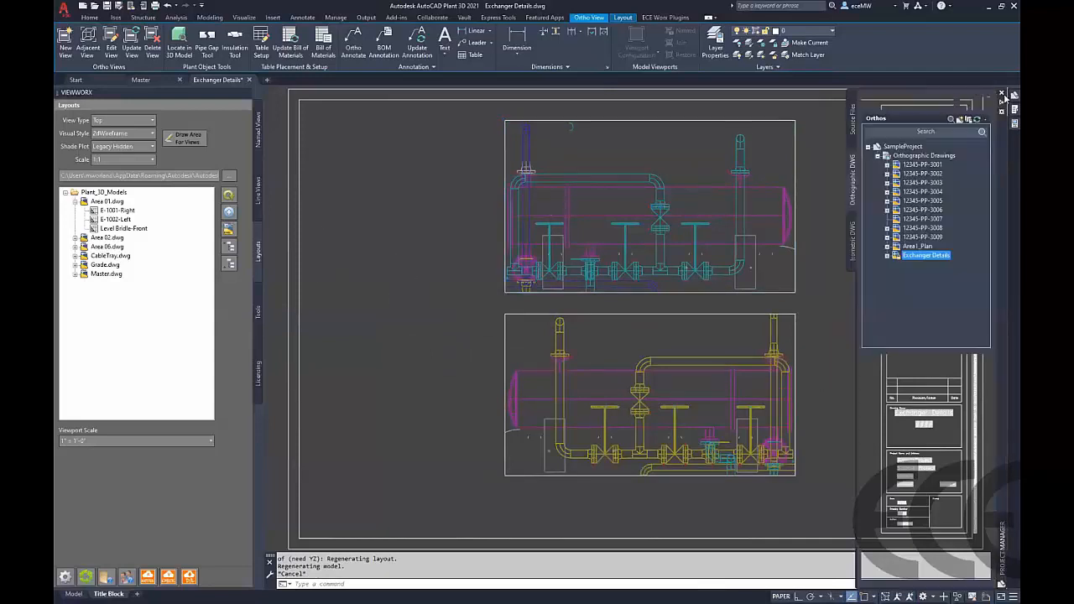
left_click(924, 156)
right_click(923, 156)
key("Escape")
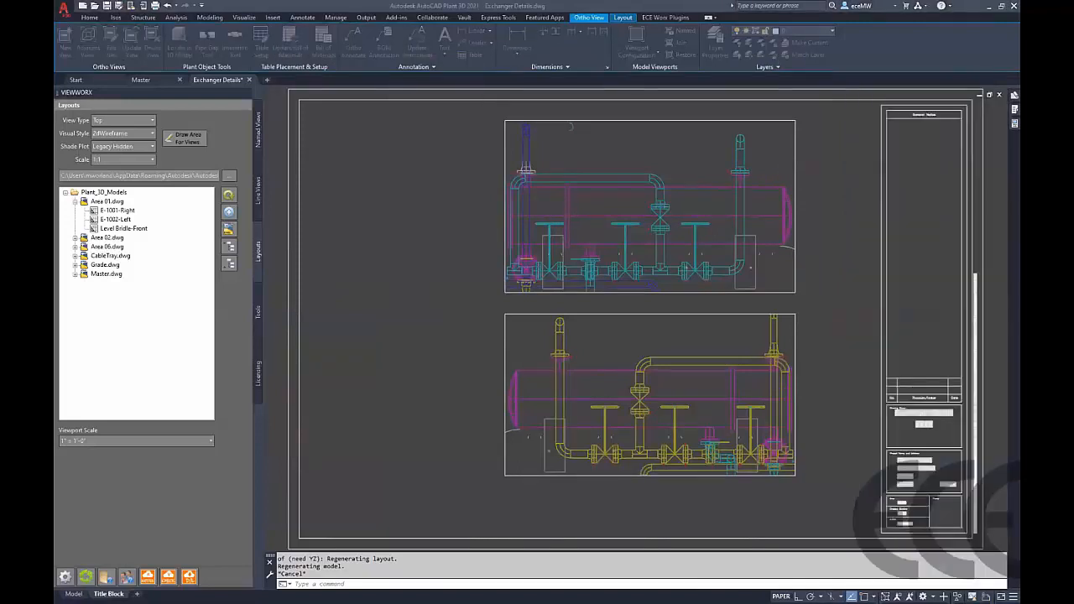
Create a new drawing named Level Bridle
type("Level Bri")
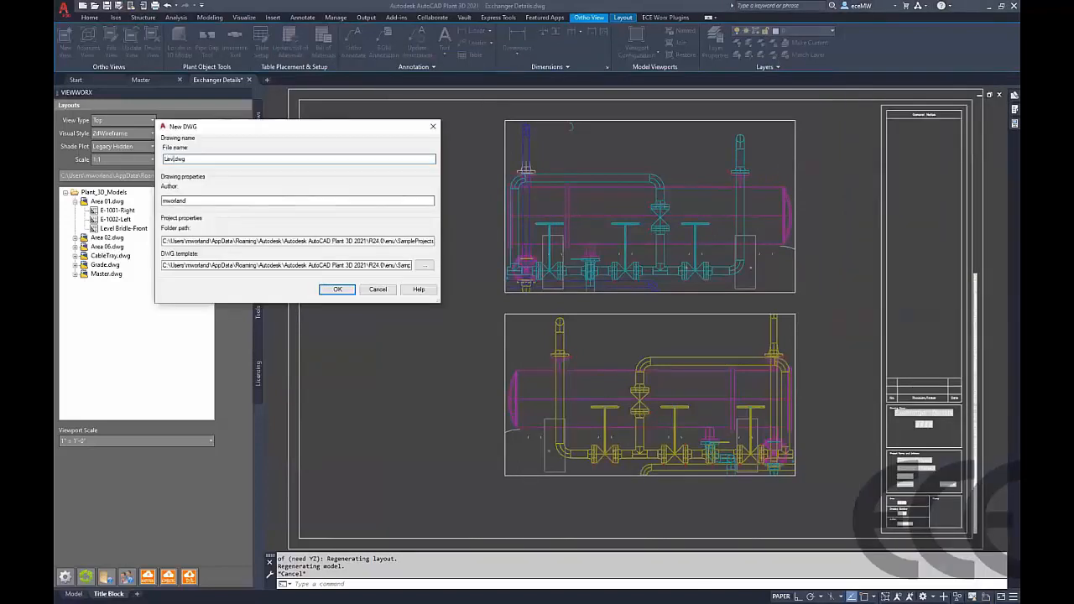
type("dle")
left_click(337, 288)
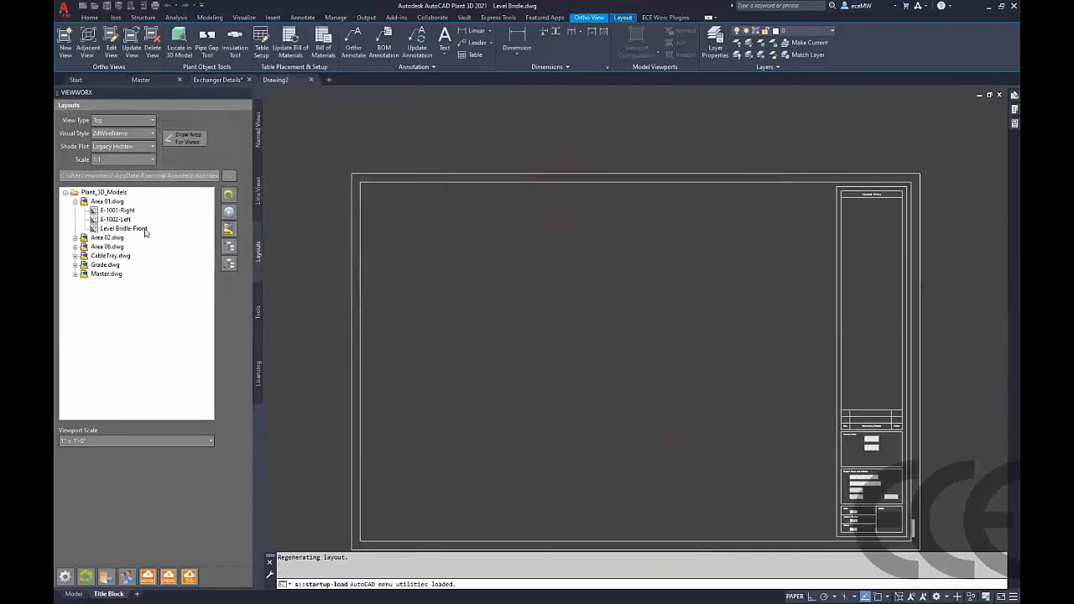
Place the Level Bridle-Front view on the Level Bridle layout at 1-1/2" = 1'-0" scale
left_click(134, 228)
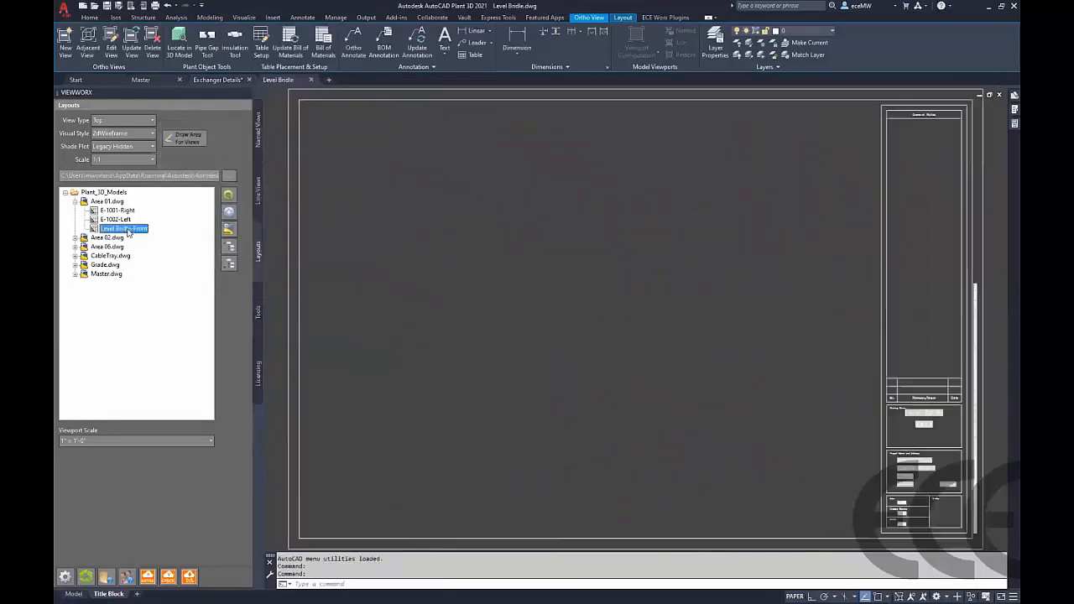
left_click(115, 441)
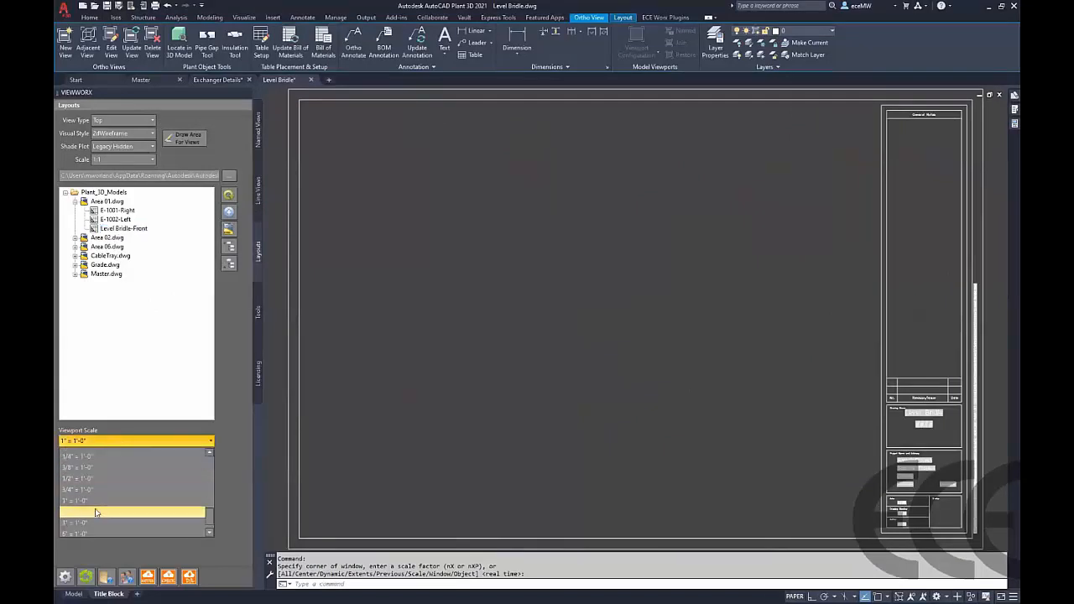
left_click(95, 514)
left_click(122, 228)
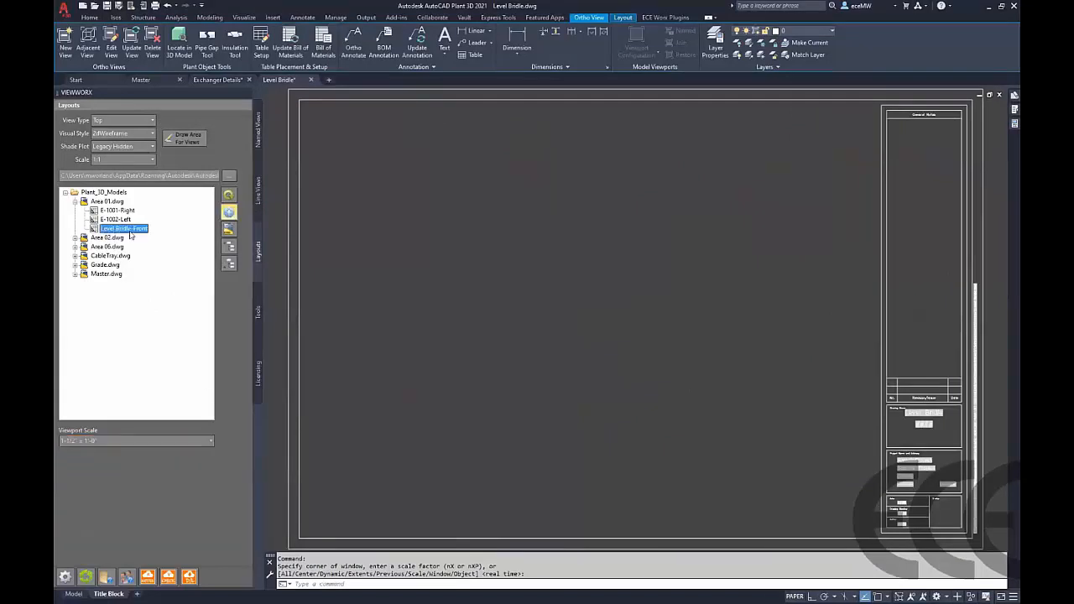
left_click(228, 212)
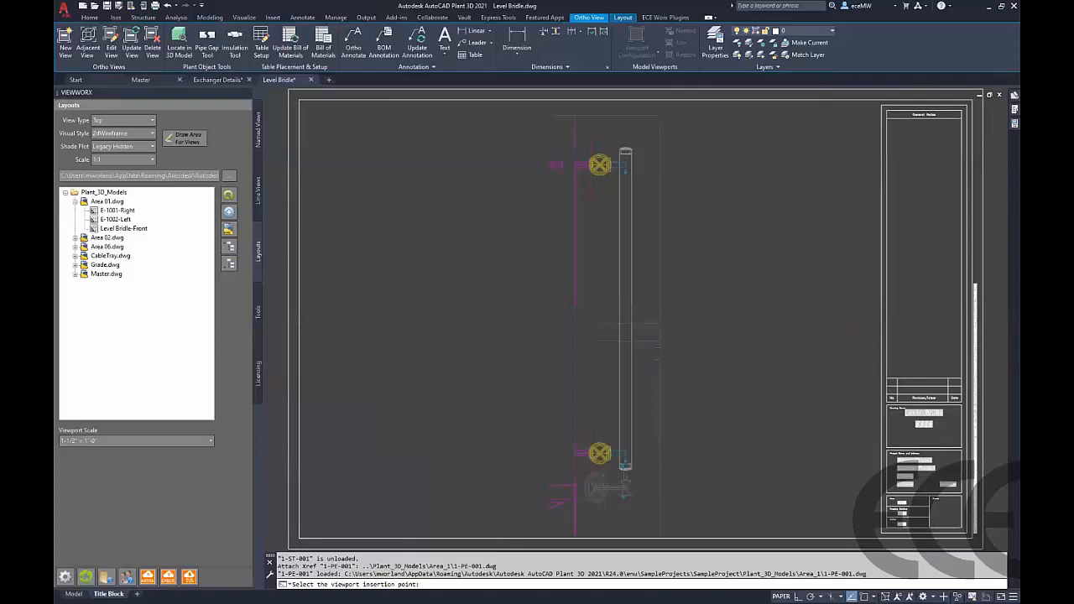
left_click(603, 326)
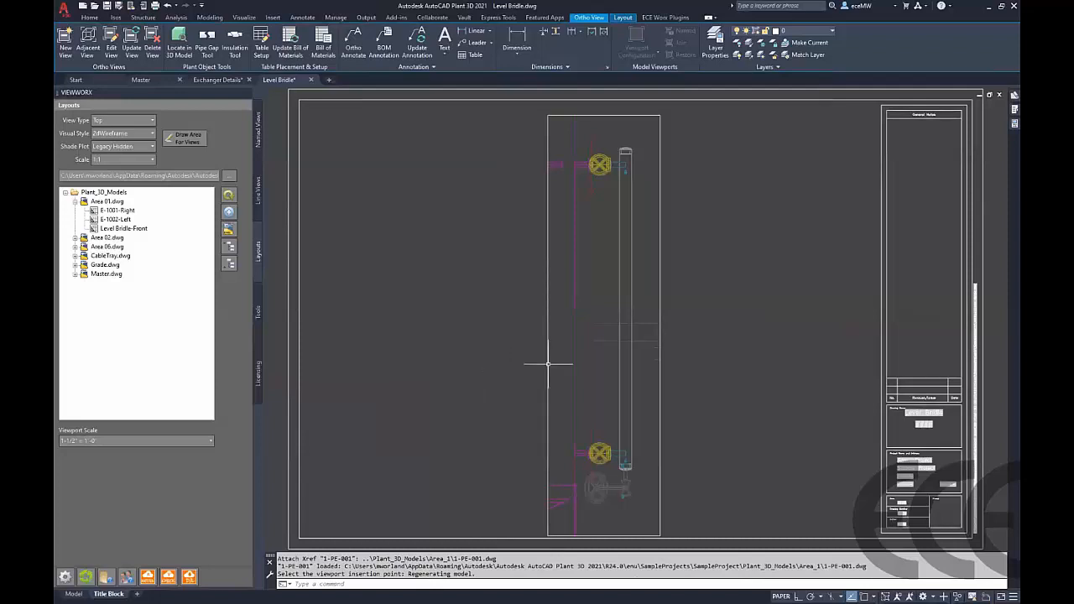
Move the Level Bridle-Front viewport slightly to reposition it on the sheet
type("m")
key("Return")
left_click(677, 378)
left_click(644, 355)
key("Return")
left_click(694, 395)
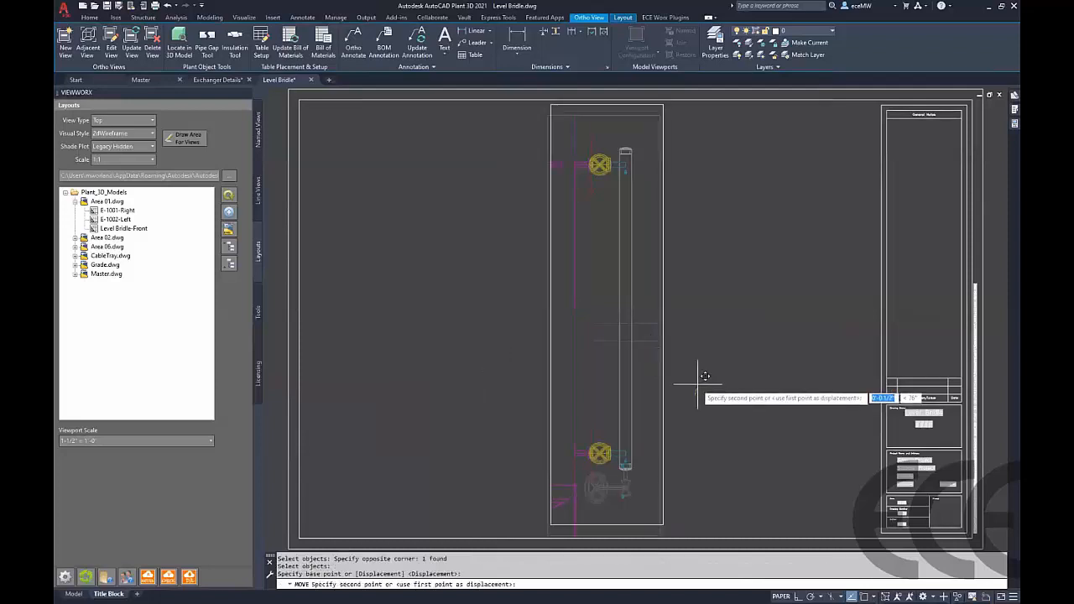
left_click(697, 385)
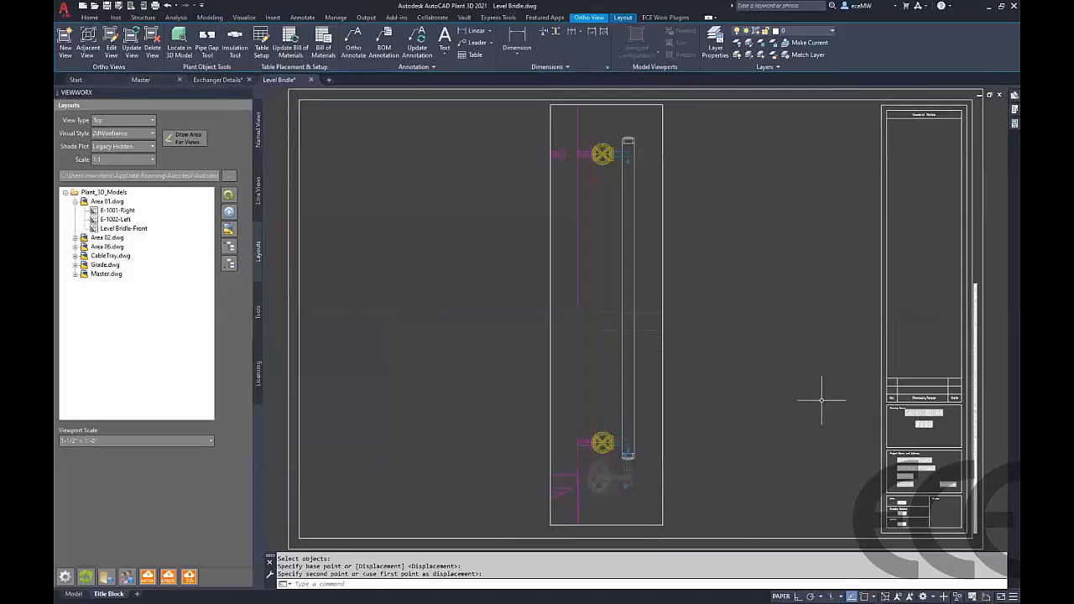
Reload the drawing's DWG xrefs
right_click(988, 592)
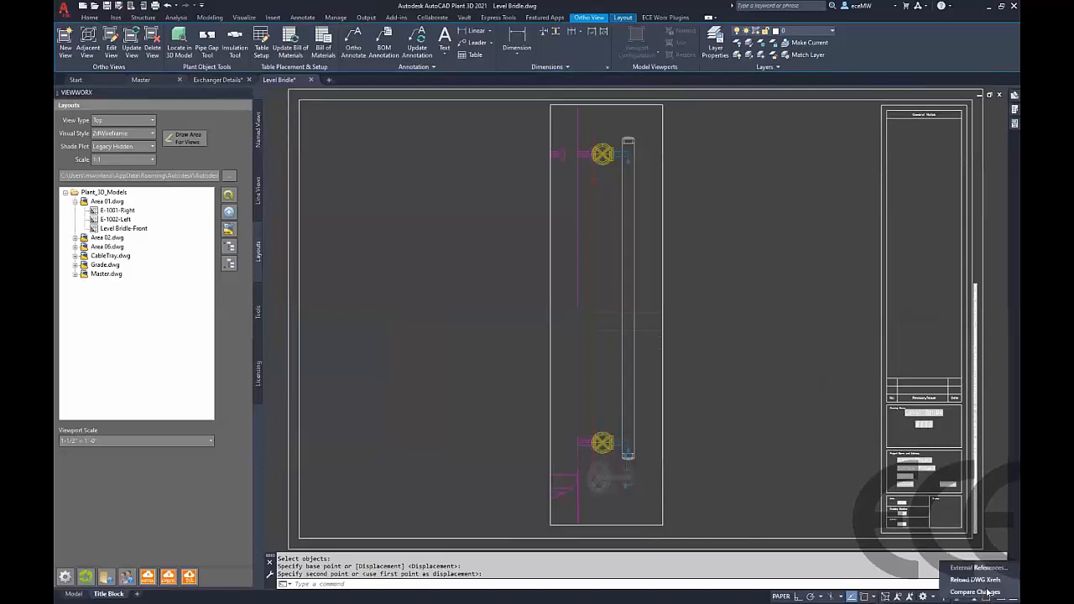
left_click(973, 582)
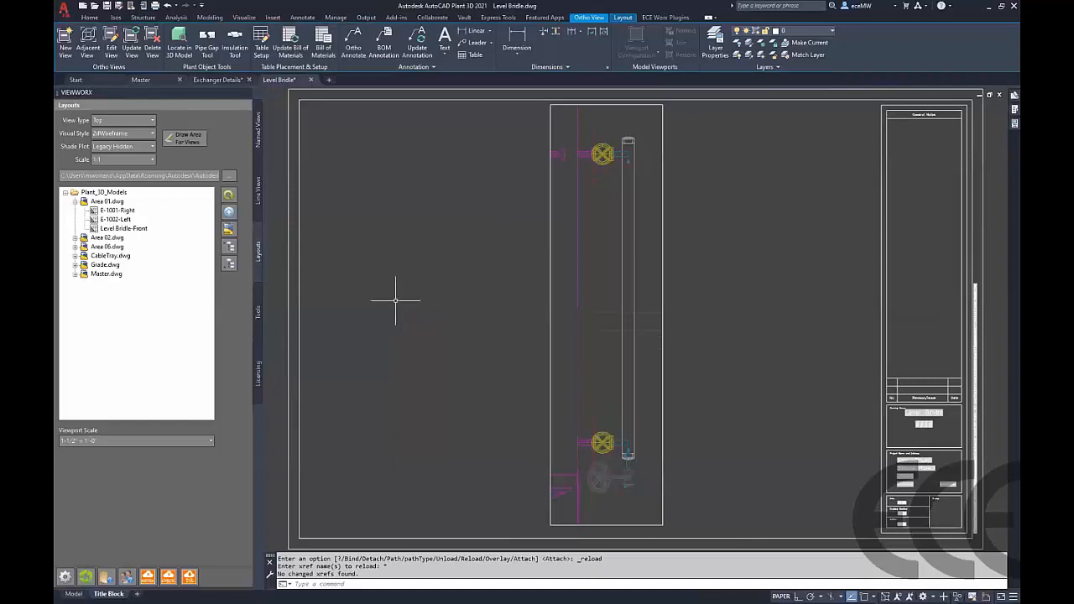
Annotate centerline elevations at the top and bottom ends of the level bridle pipe using endpoint snaps
left_click(664, 18)
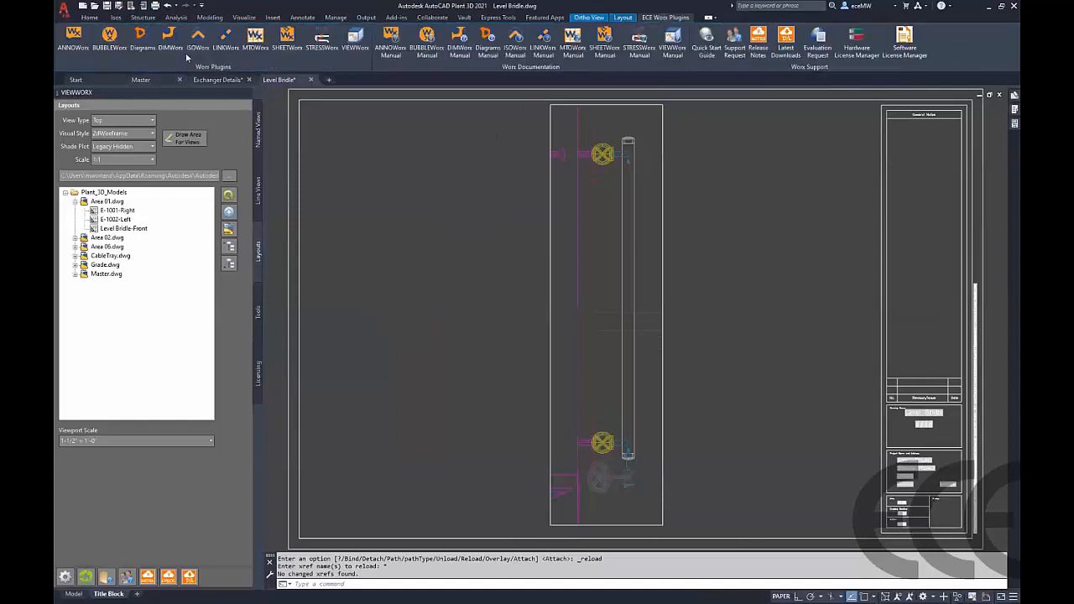
left_click(257, 312)
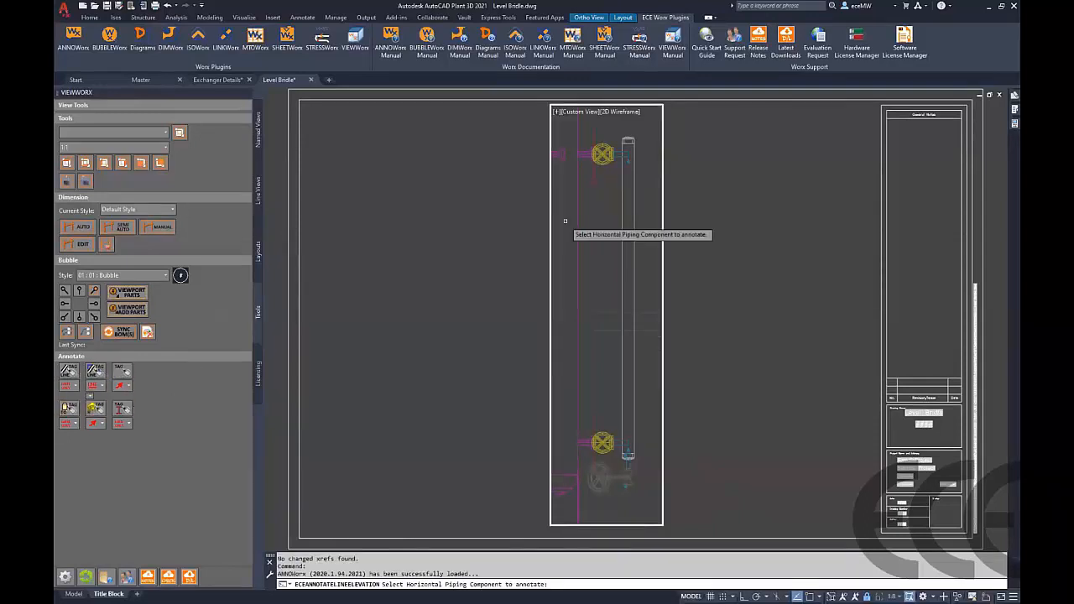
left_click(628, 155)
right_click(628, 155, "shift")
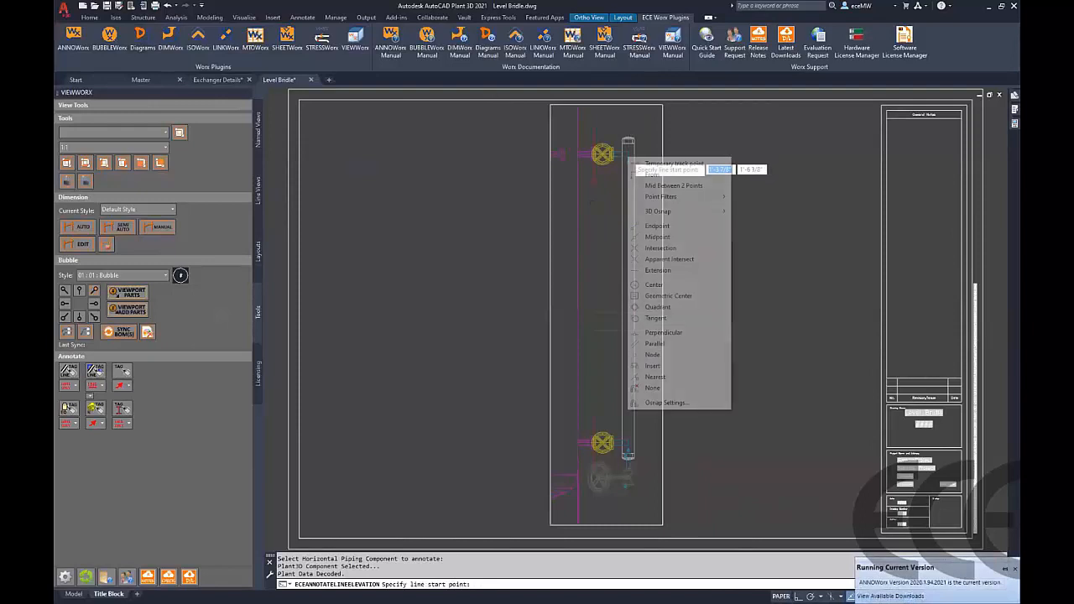
left_click(660, 228)
left_click(636, 153)
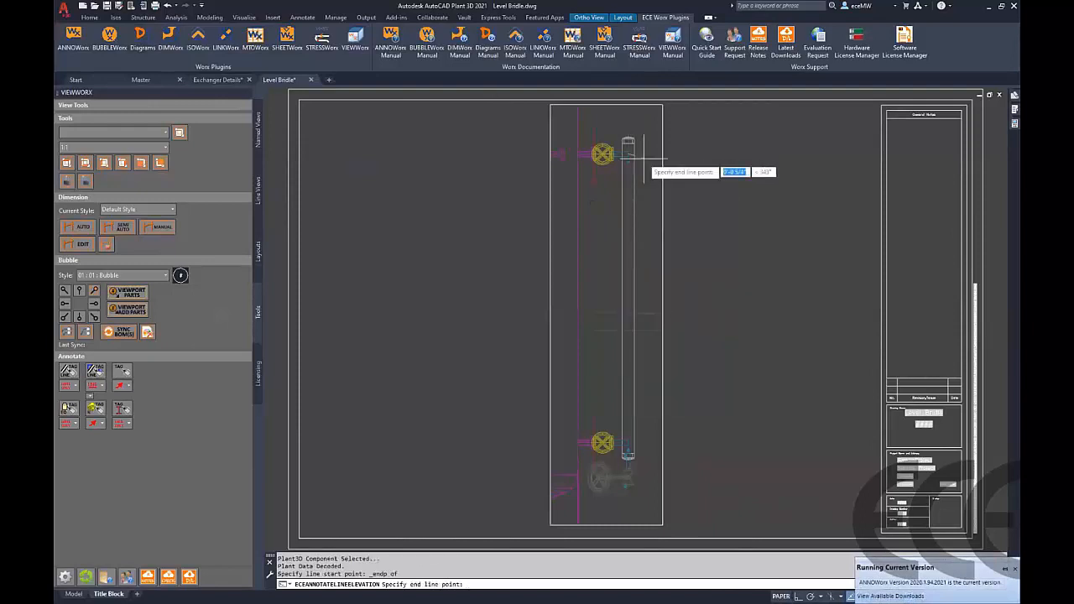
left_click(643, 156)
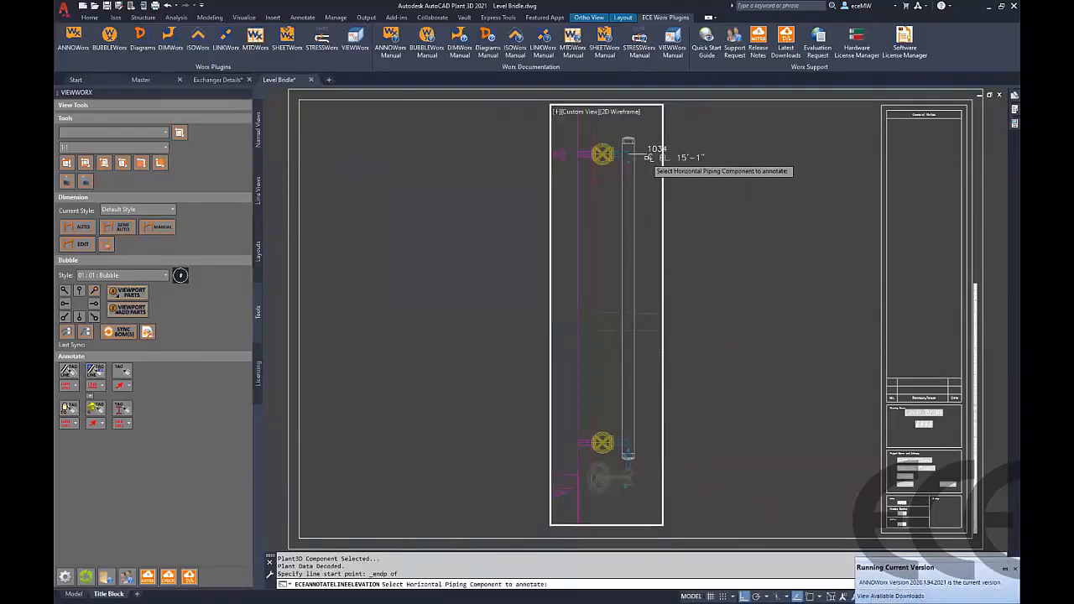
left_click(625, 442)
right_click(627, 445, "shift")
left_click(663, 263)
left_click(628, 442)
left_click(640, 445)
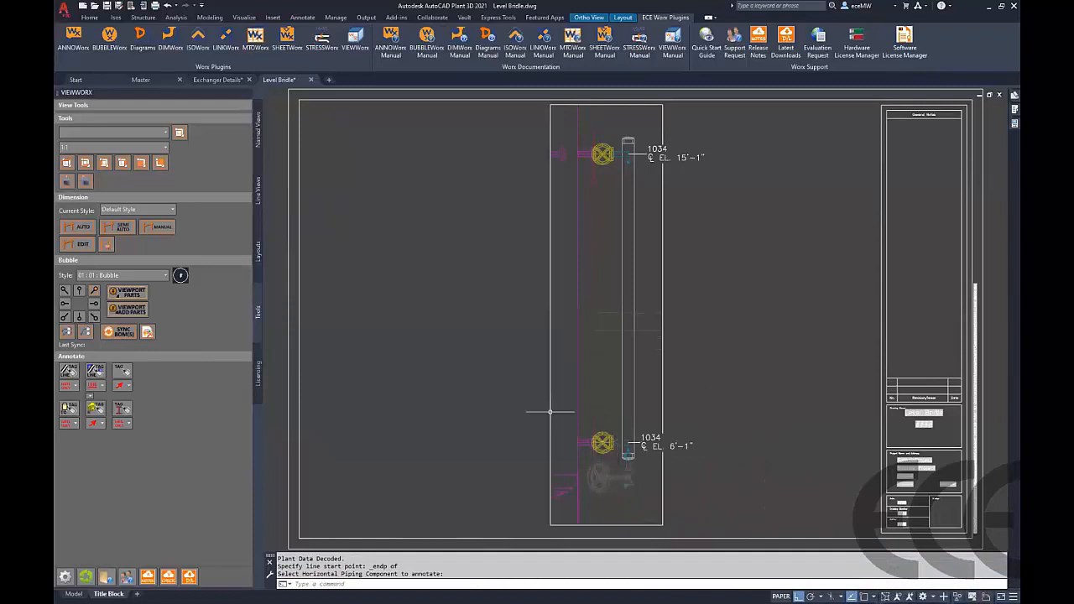
Try to annotate equipment in the Level Bridle view
left_click(69, 408)
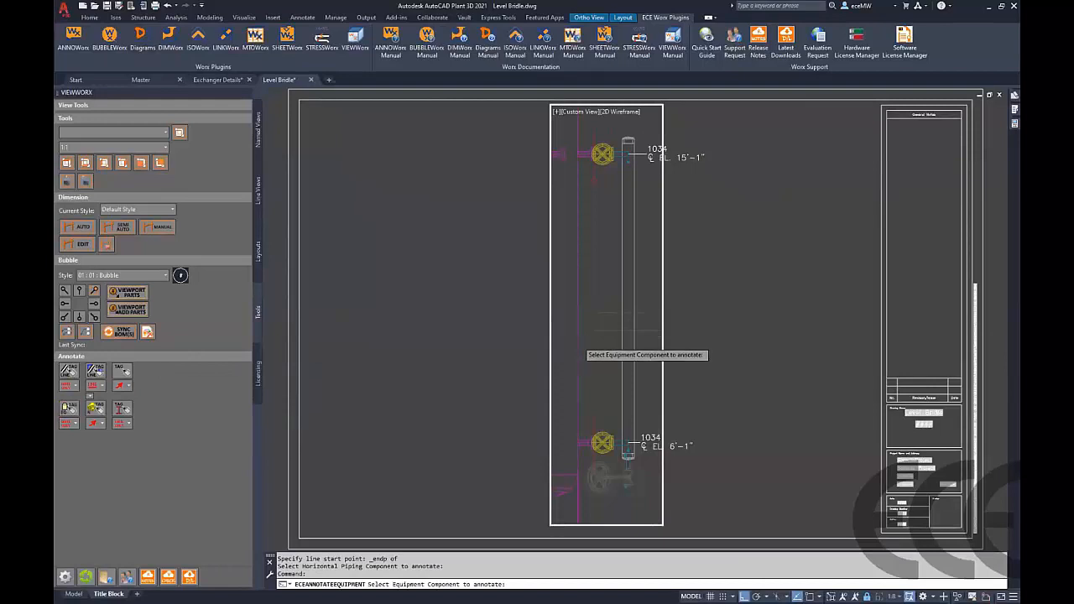
left_click(575, 344)
left_click(576, 349)
left_click(651, 283)
Annotate valve tags with leaders in the upper viewport of the Exchanger Details layout
left_click(216, 80)
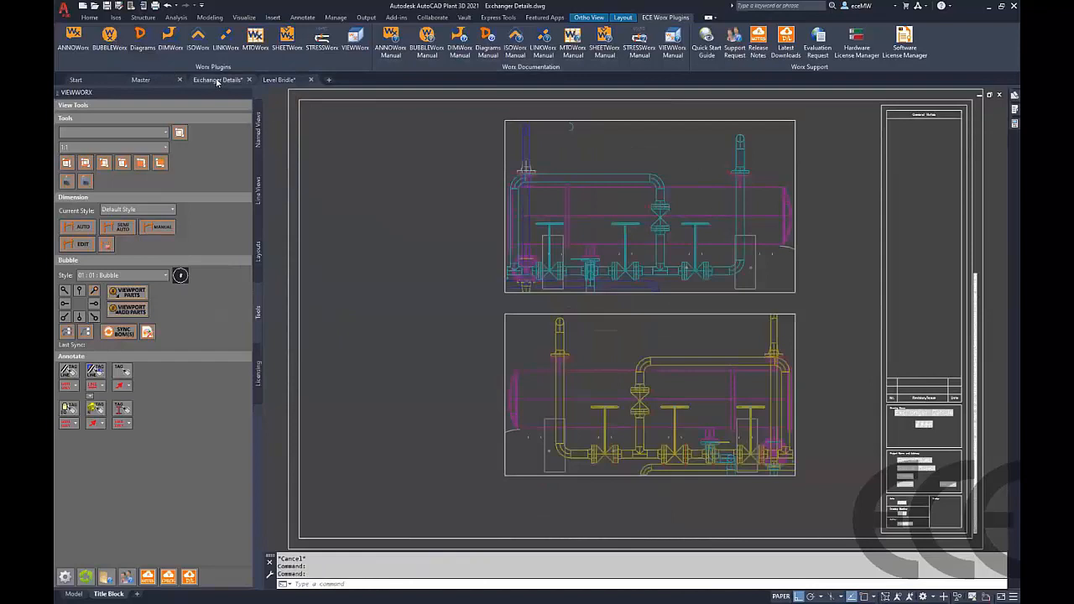
left_click(122, 372)
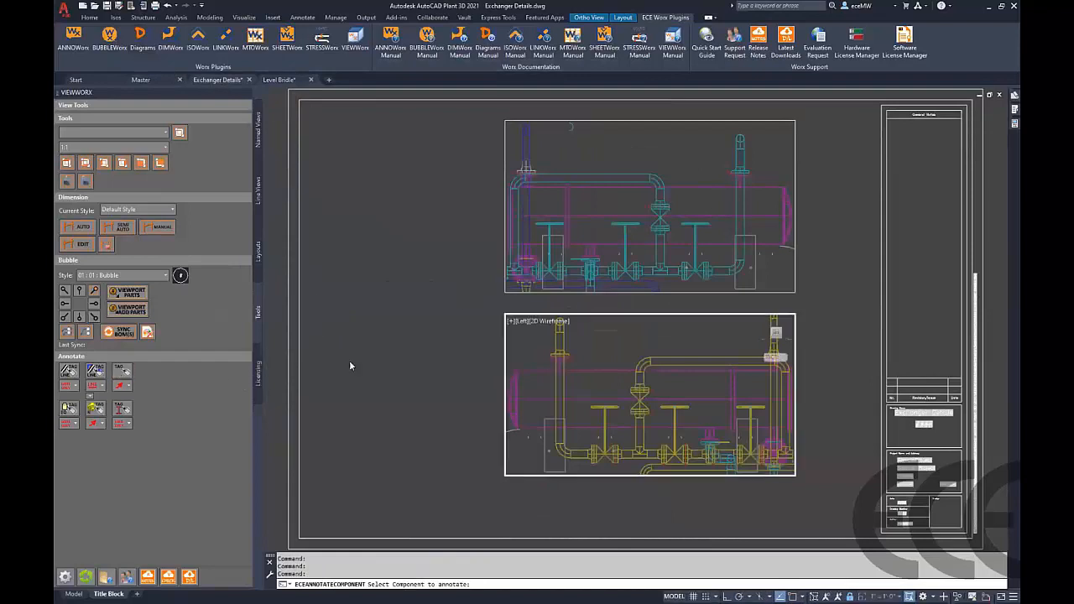
left_click(702, 284)
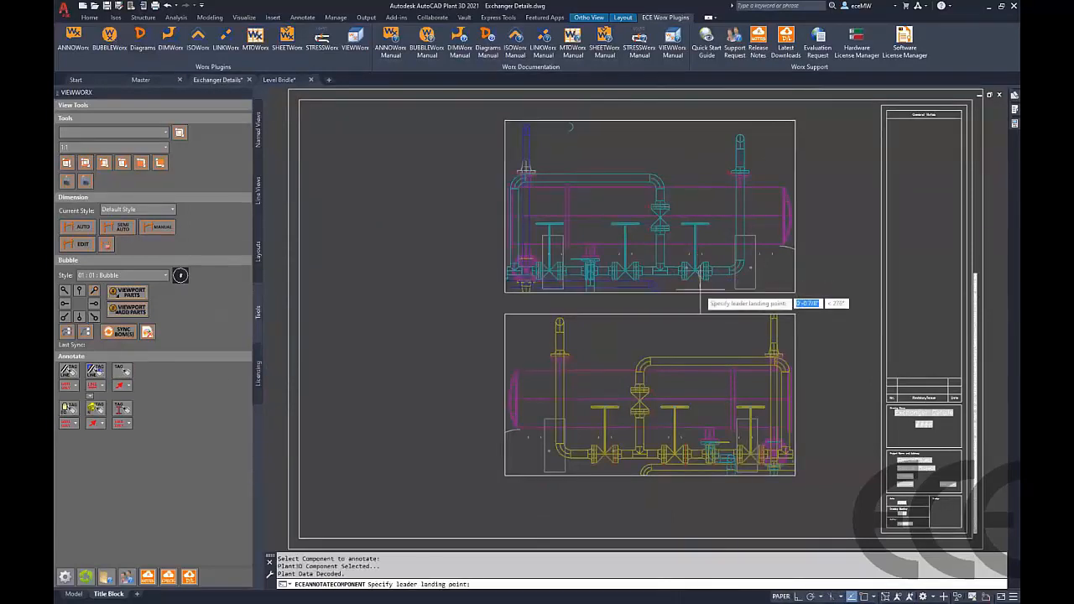
left_click(710, 317)
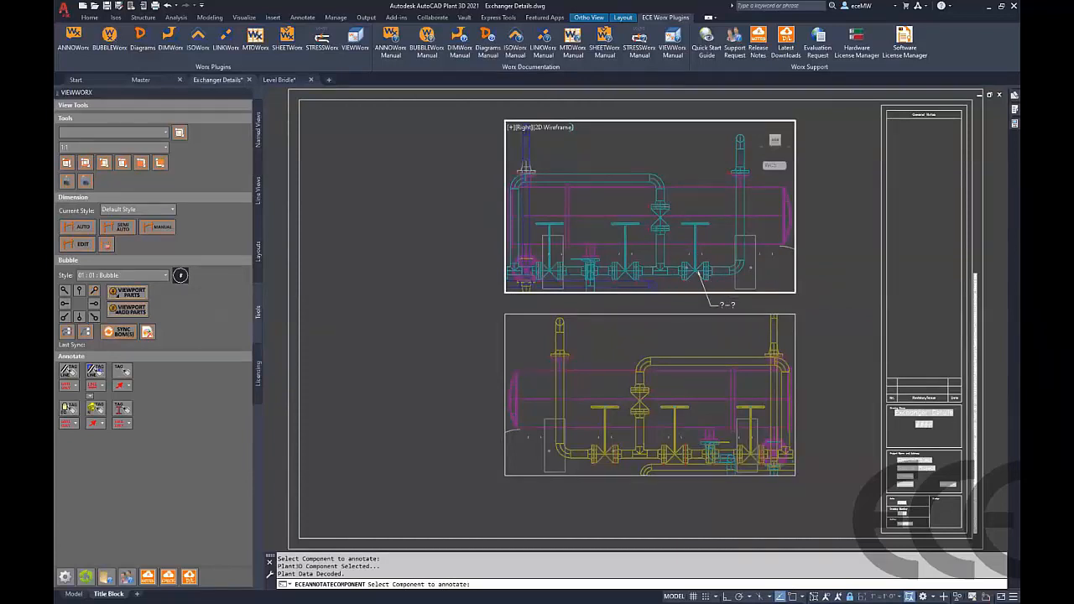
double_click(642, 307)
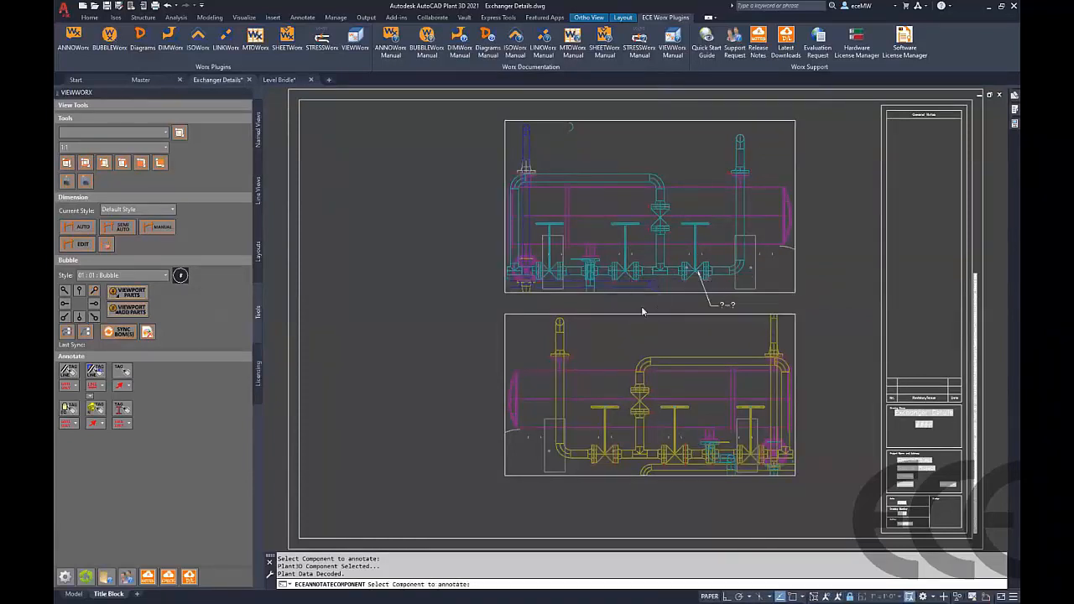
left_click(672, 208)
left_click(684, 199)
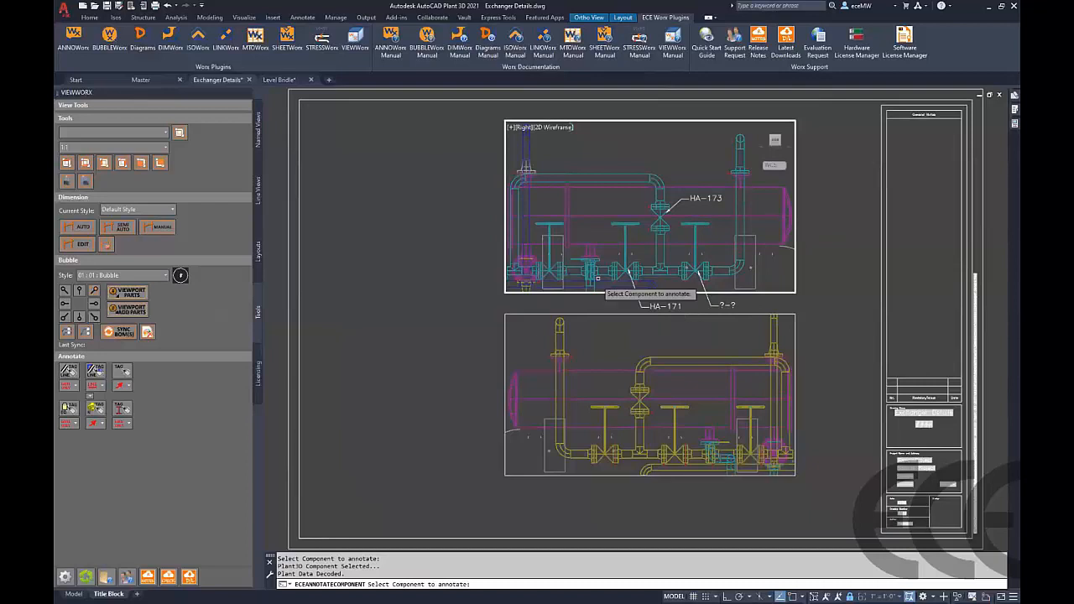
key("Escape")
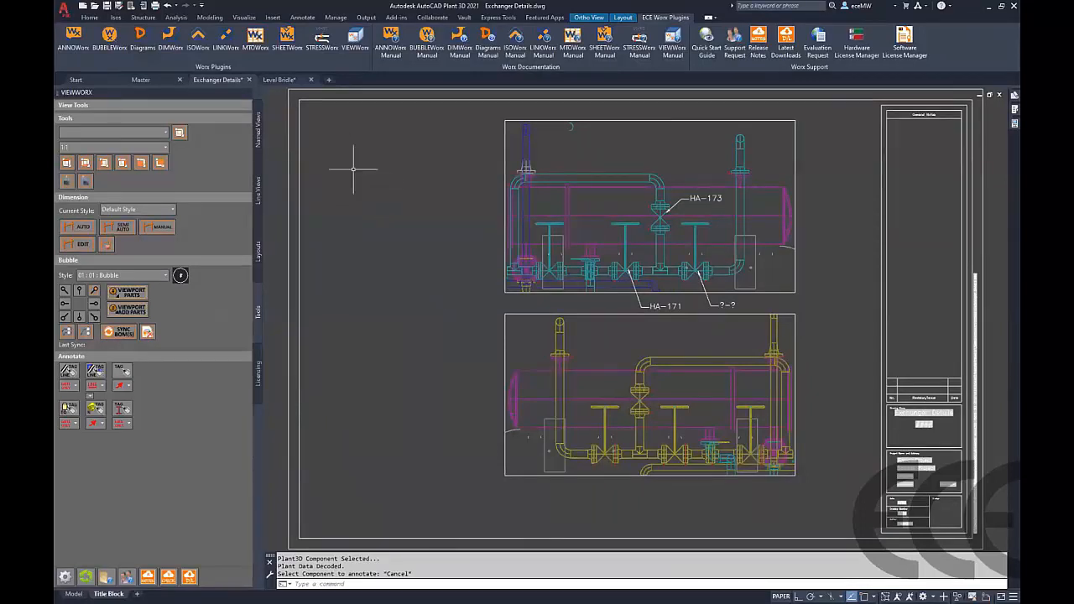
left_click(258, 133)
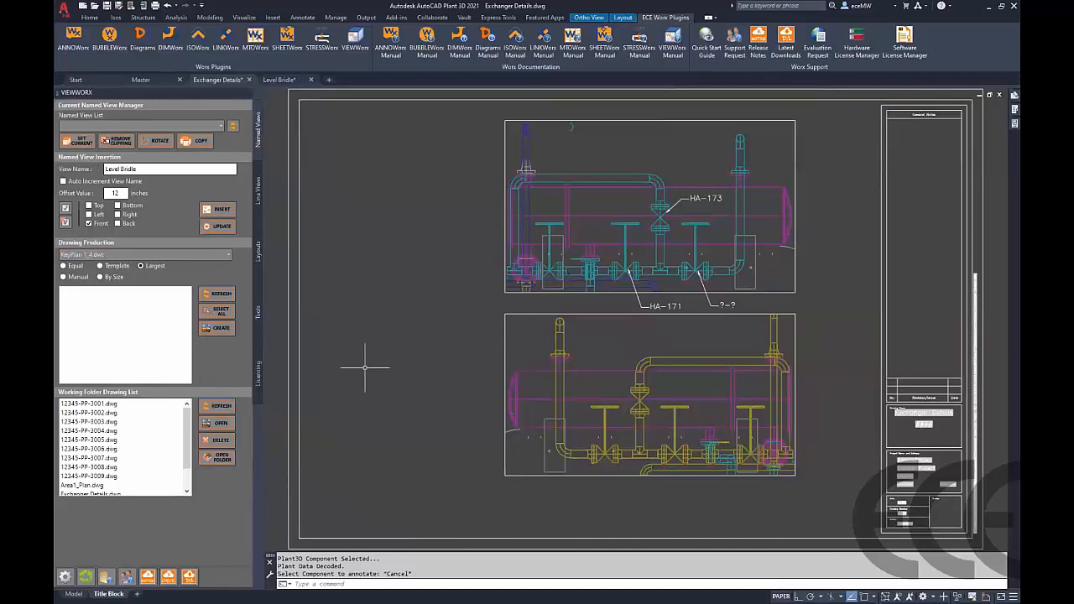
left_click(258, 250)
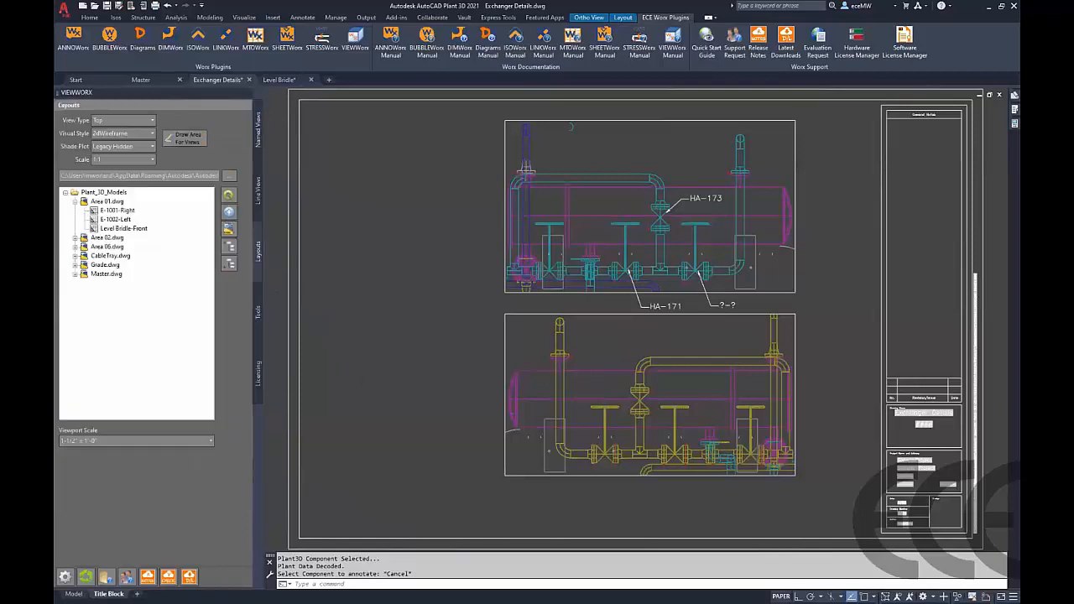